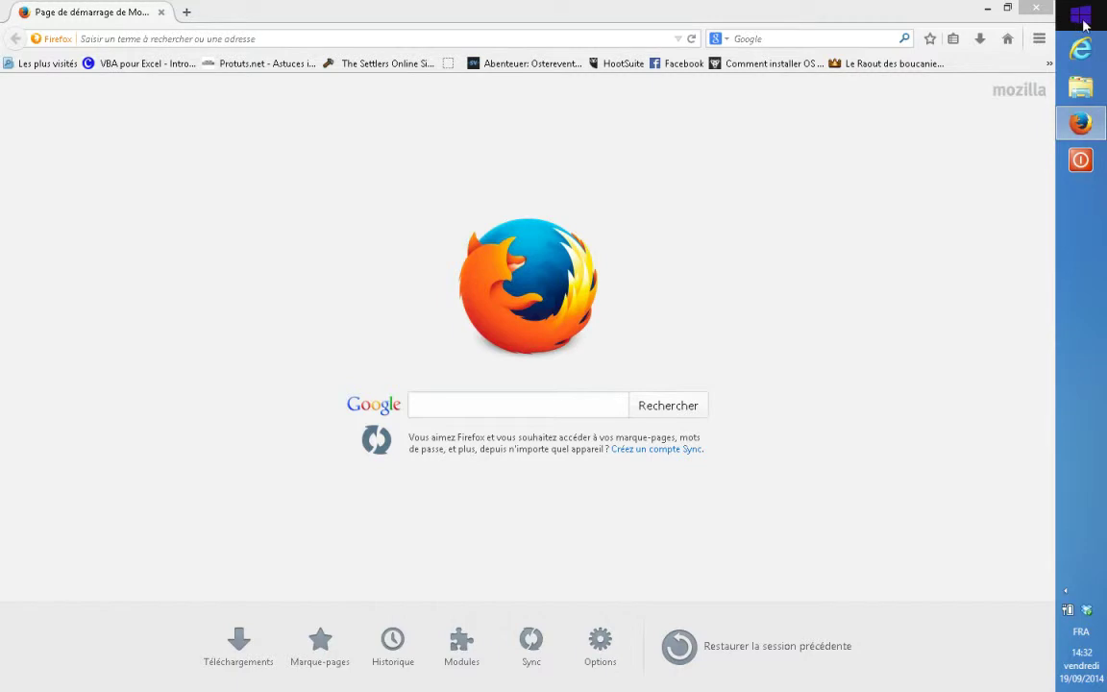
Display the Windows Start screen and return to the browser.
{"action": "left_click", "coordinate": [1082, 18]}
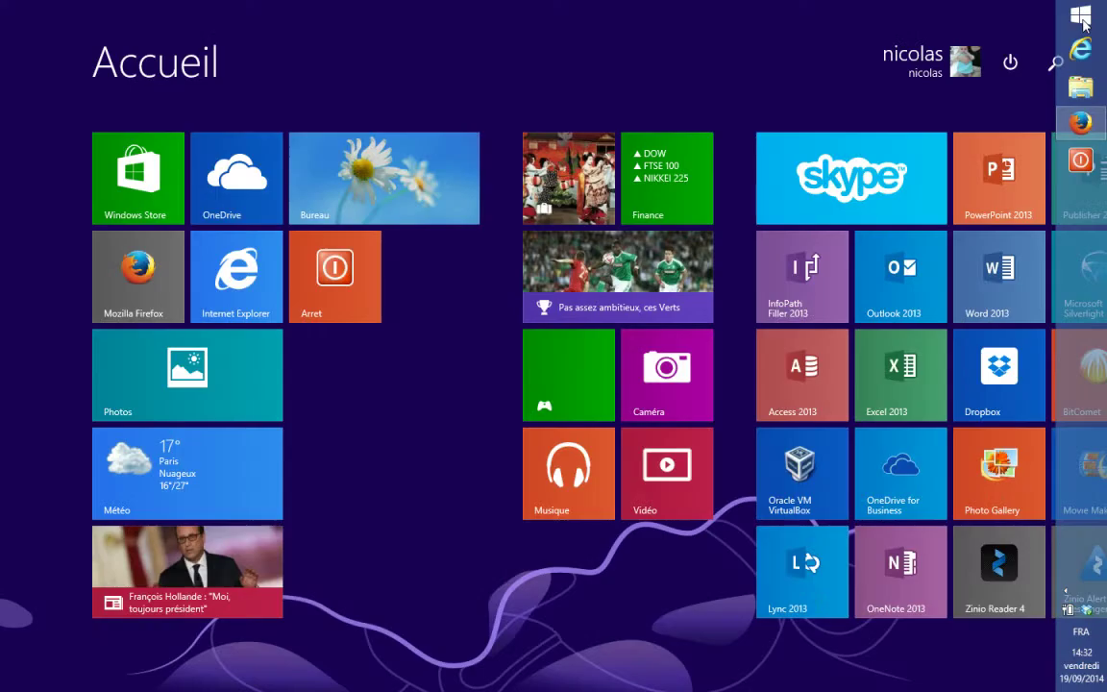
{"action": "left_click", "coordinate": [1083, 23]}
{"action": "left_click", "coordinate": [1080, 24]}
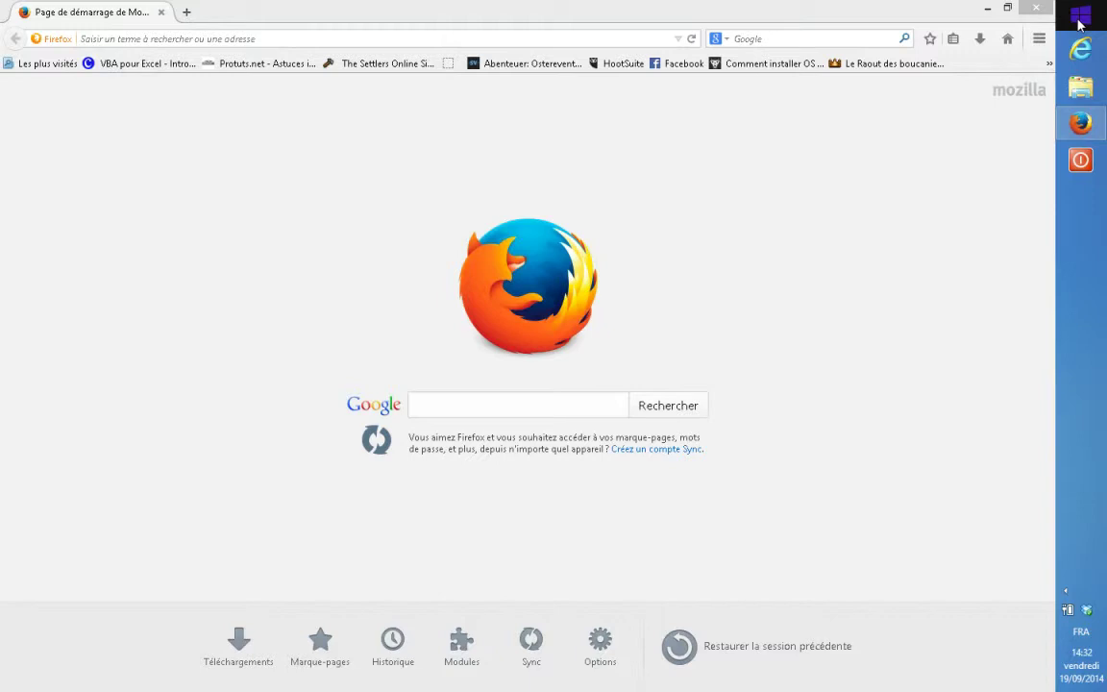
Search Google for "classic shell" and open the official classicshell.net website from the results.
{"action": "left_click", "coordinate": [489, 412]}
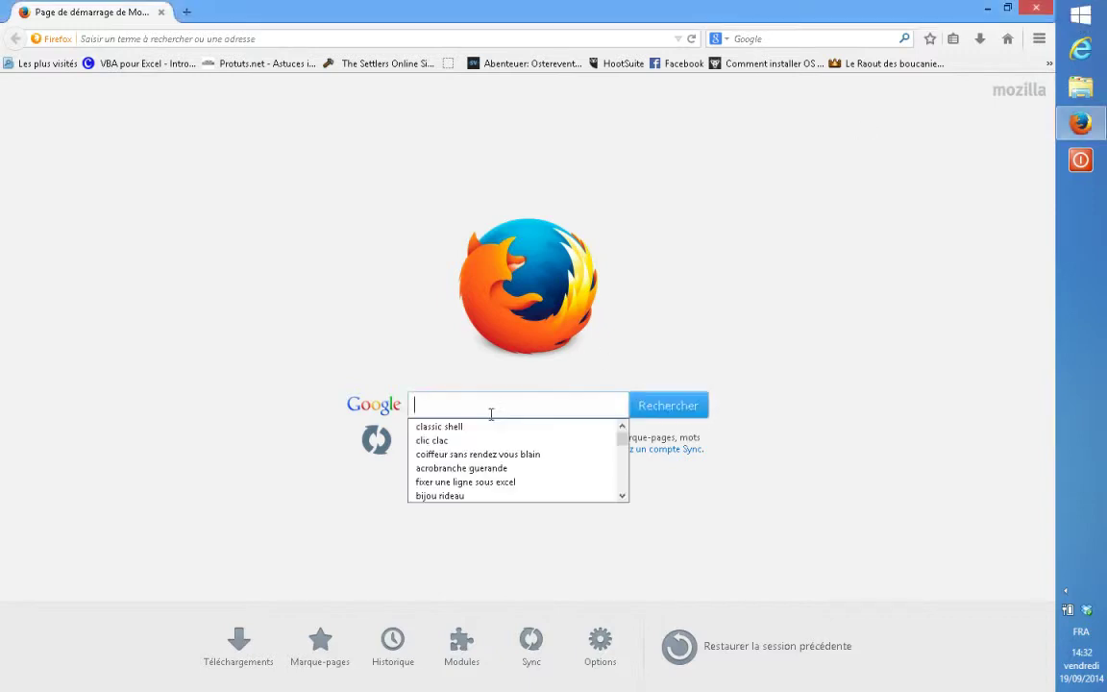
{"action": "type", "text": "cl"}
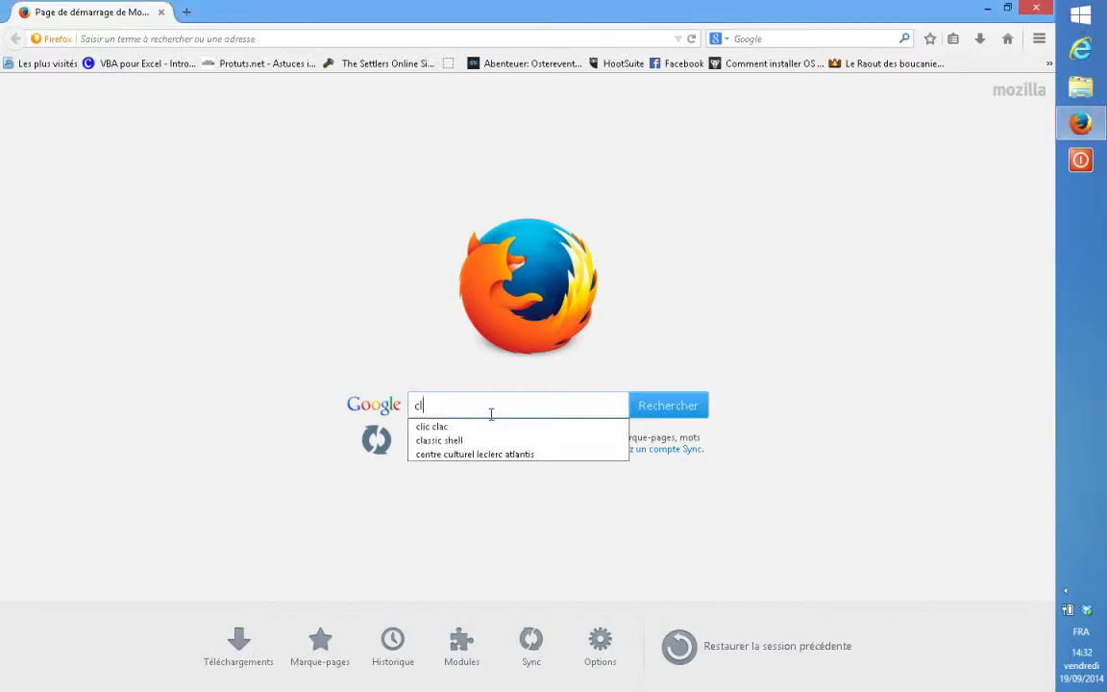
{"action": "key", "text": "Down"}
{"action": "key", "text": "Down"}
{"action": "key", "text": "Return"}
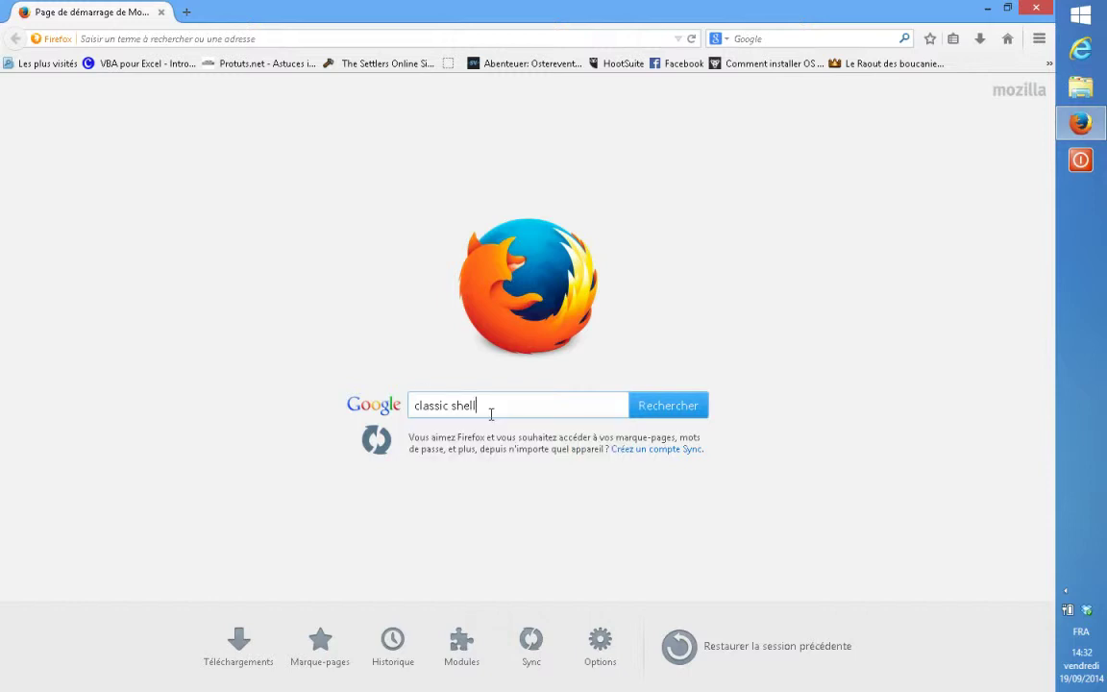
{"action": "left_click", "coordinate": [647, 421]}
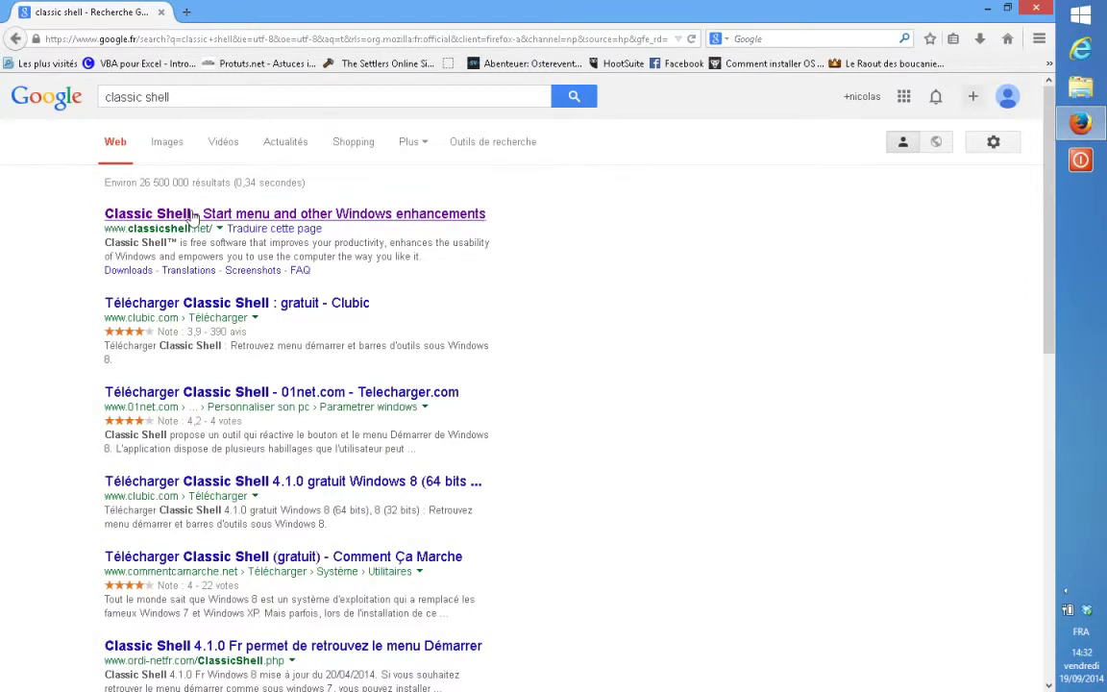
{"action": "left_click", "coordinate": [192, 217]}
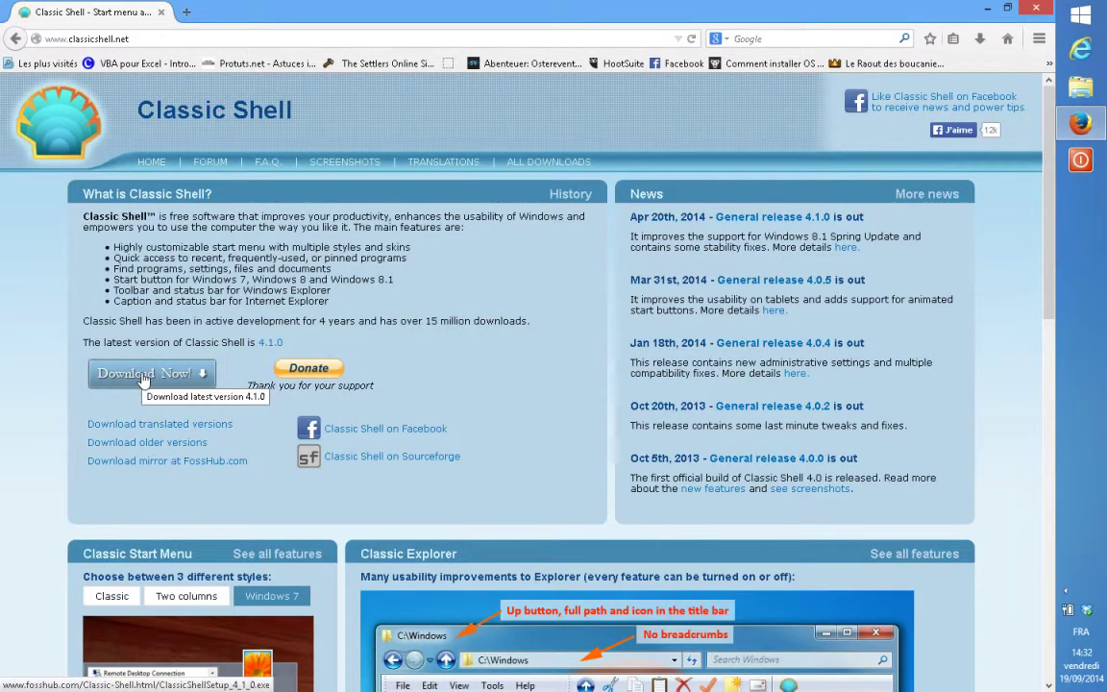
Go to the Classic Shell download page, decline the English installer and save the French 4.1.0 installer instead.
{"action": "left_click", "coordinate": [142, 375]}
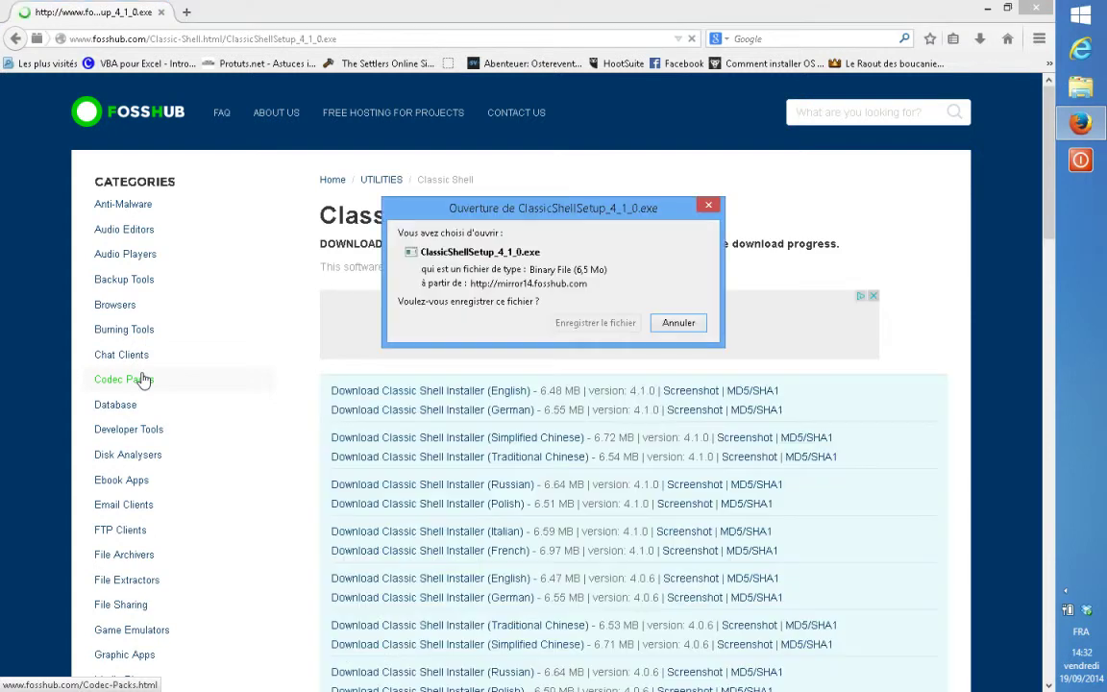
{"action": "left_click", "coordinate": [694, 324]}
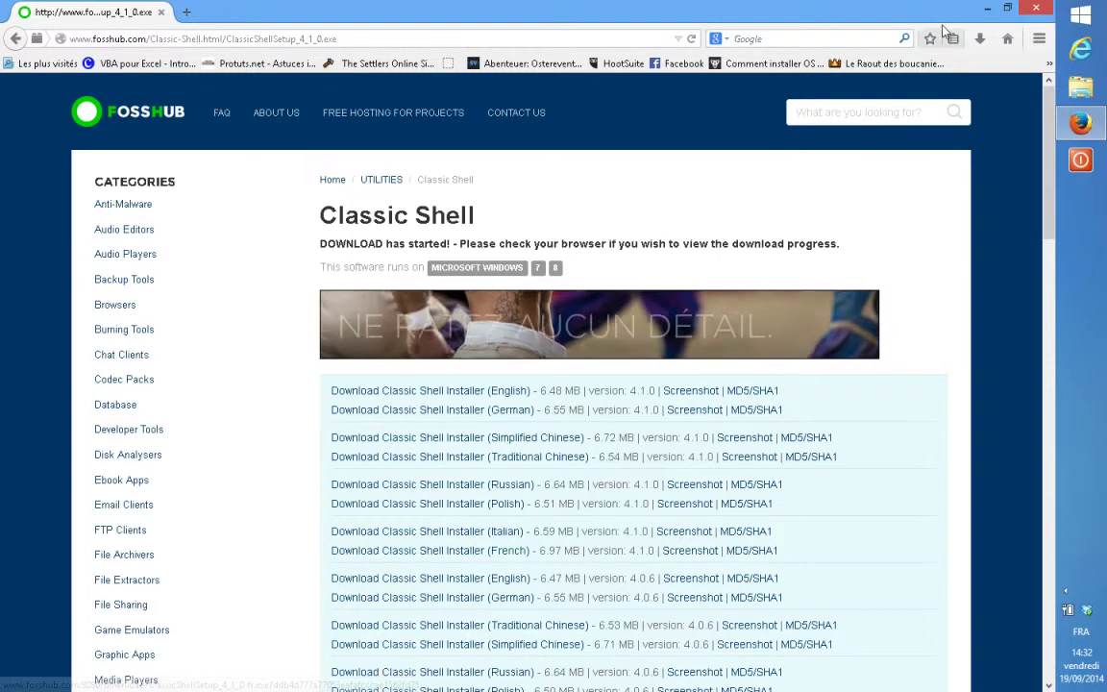
{"action": "left_click", "coordinate": [981, 40]}
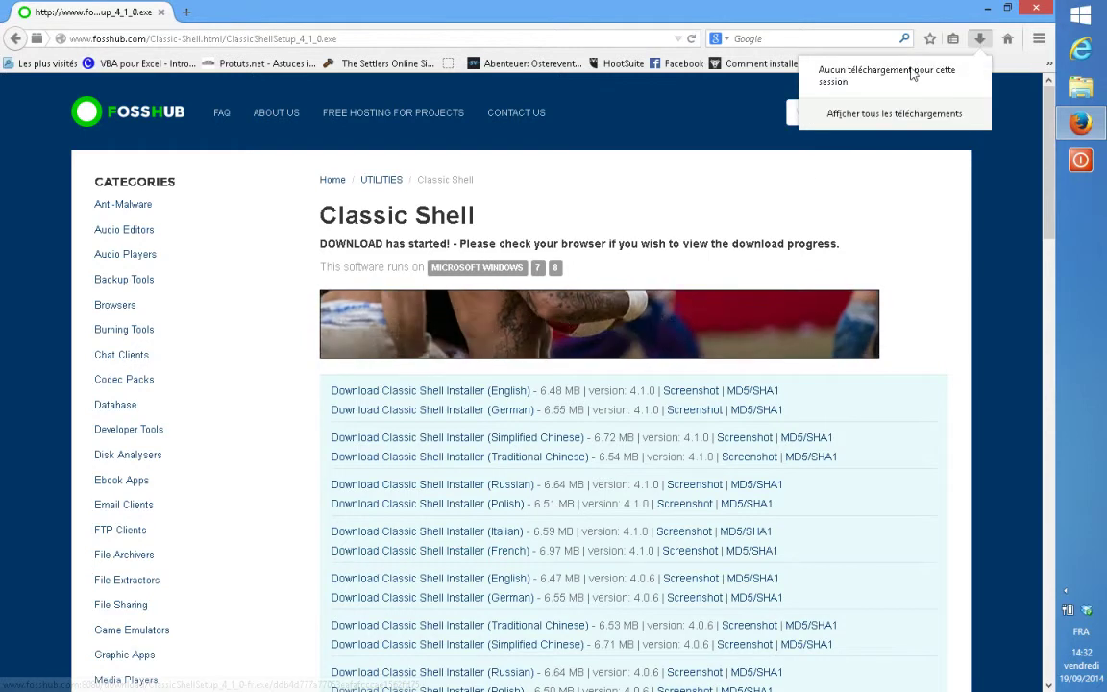
{"action": "left_click", "coordinate": [425, 554]}
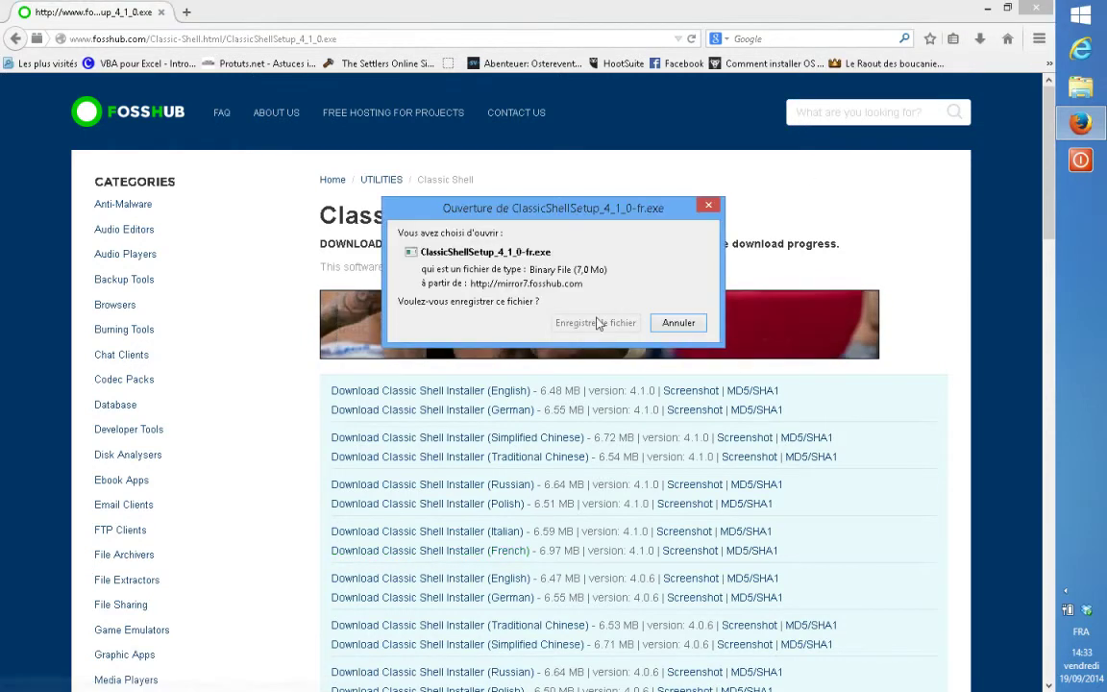
{"action": "left_click", "coordinate": [592, 323]}
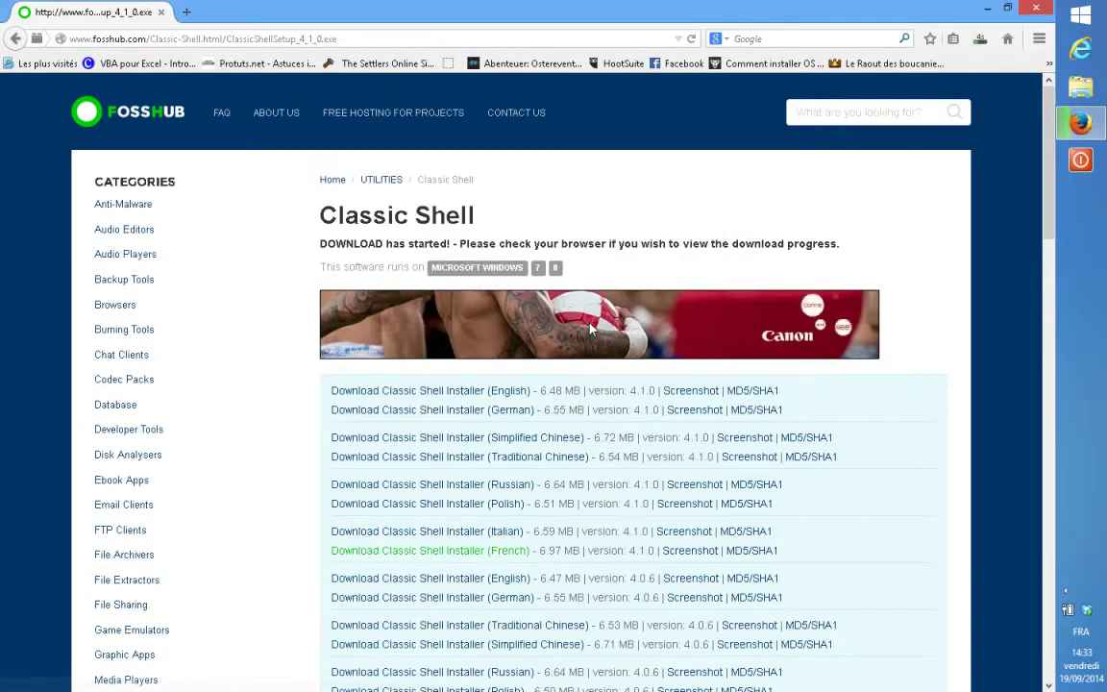
Launch the downloaded French installer, accept the licence terms and keep the default components, Start menu folder and install location.
{"action": "left_click", "coordinate": [980, 41]}
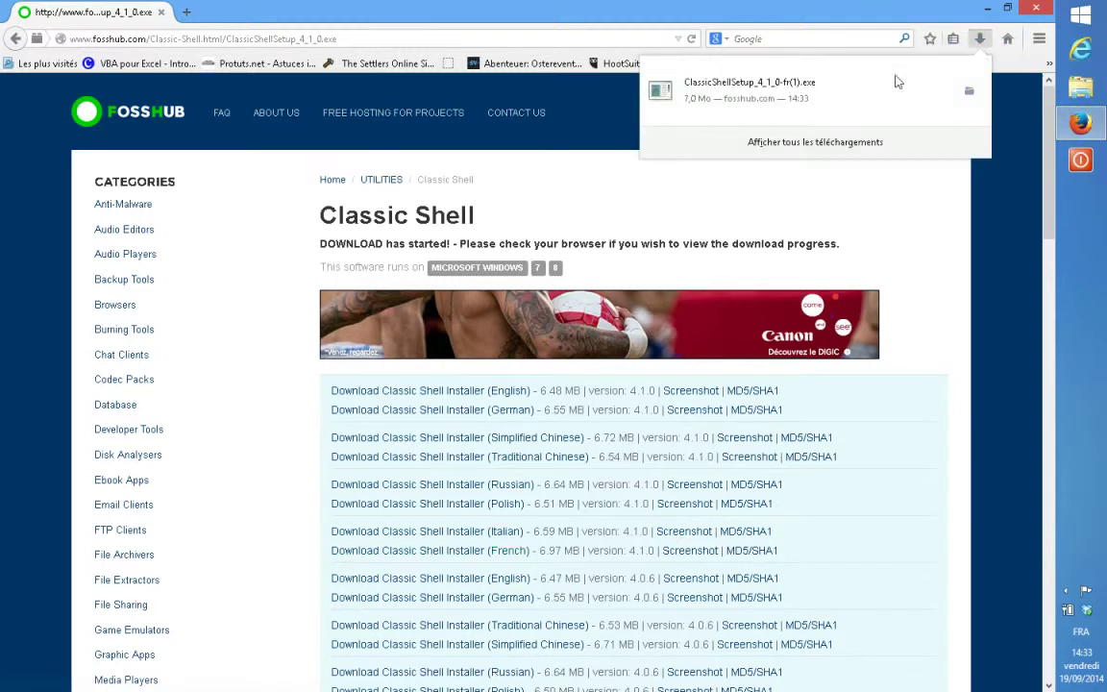
{"action": "left_click", "coordinate": [823, 103]}
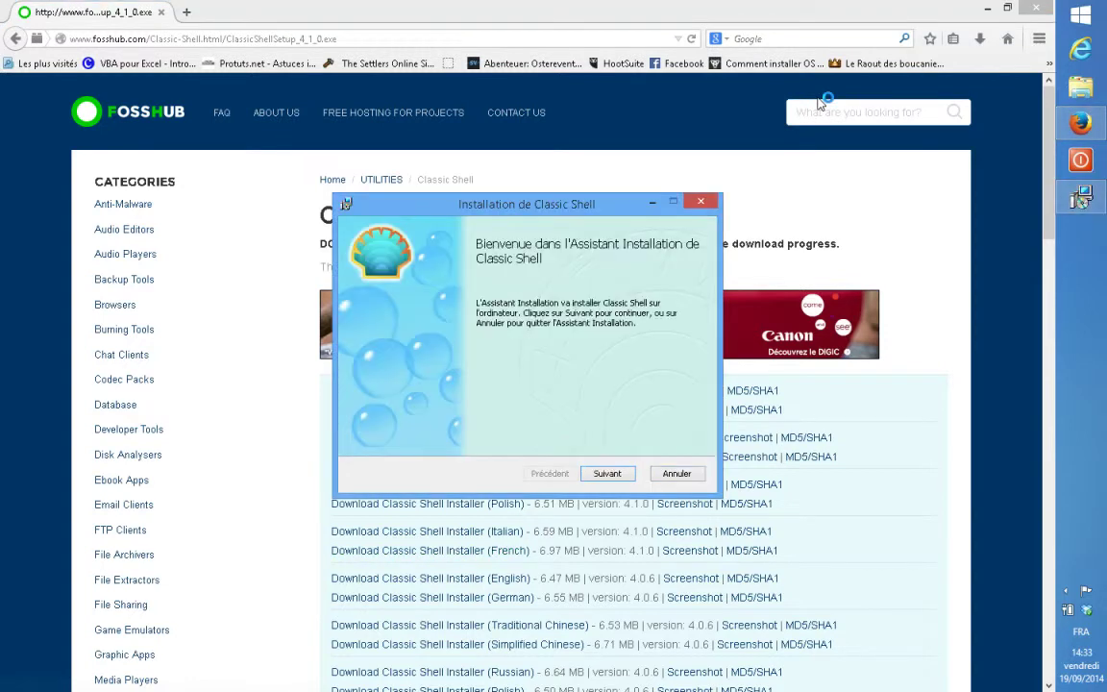
{"action": "left_click", "coordinate": [612, 480]}
{"action": "left_click", "coordinate": [364, 439]}
{"action": "left_click", "coordinate": [607, 475]}
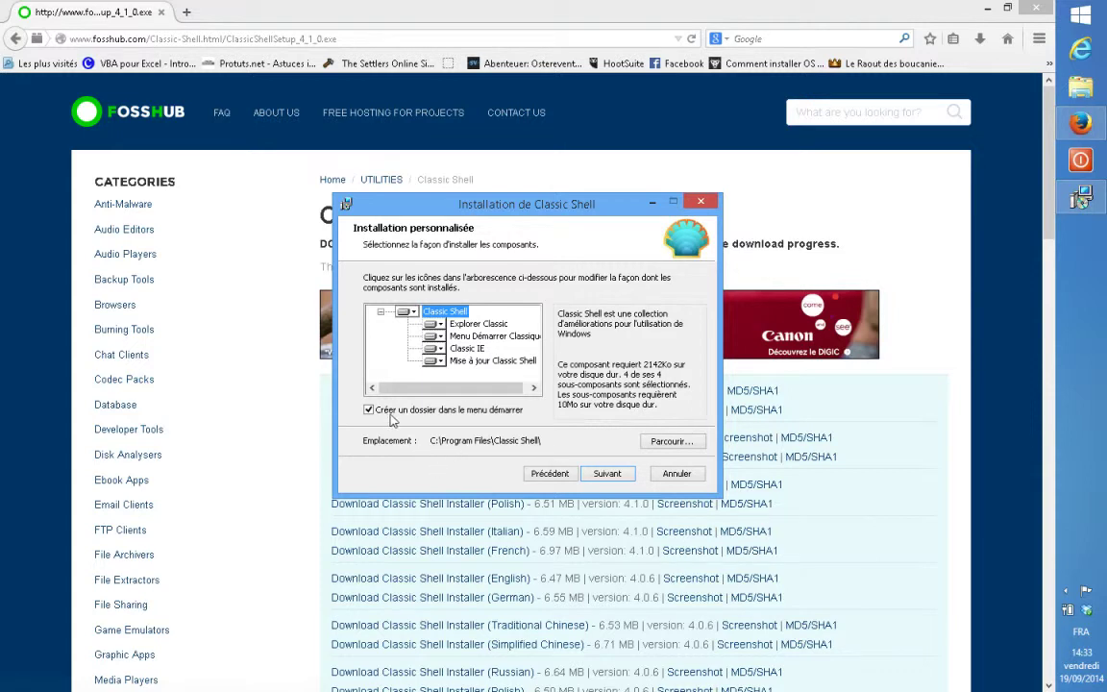
{"action": "left_click", "coordinate": [602, 474]}
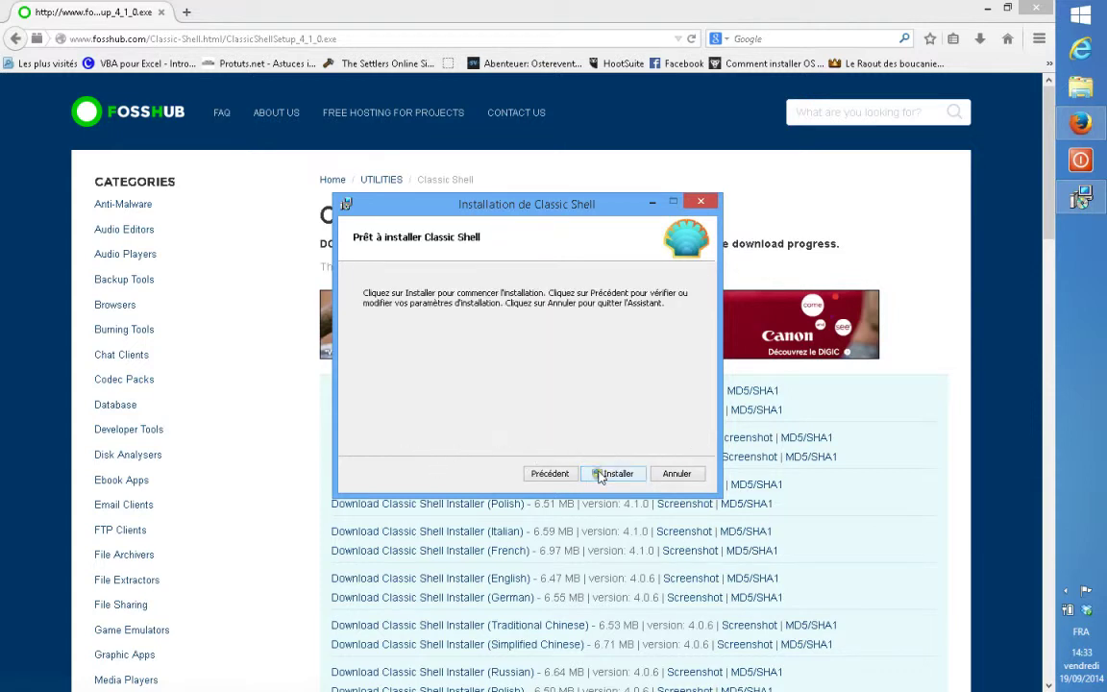
Install Classic Shell, authorize it in the user account control prompt and finish the setup wizard.
{"action": "left_click", "coordinate": [615, 474]}
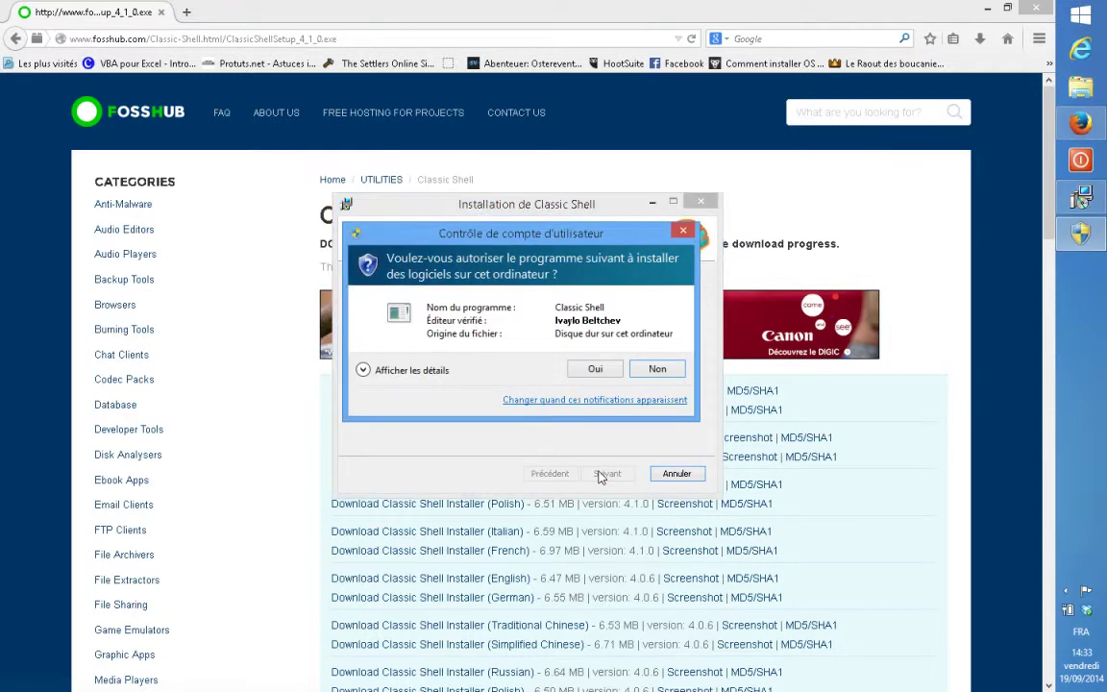
{"action": "left_click", "coordinate": [595, 371]}
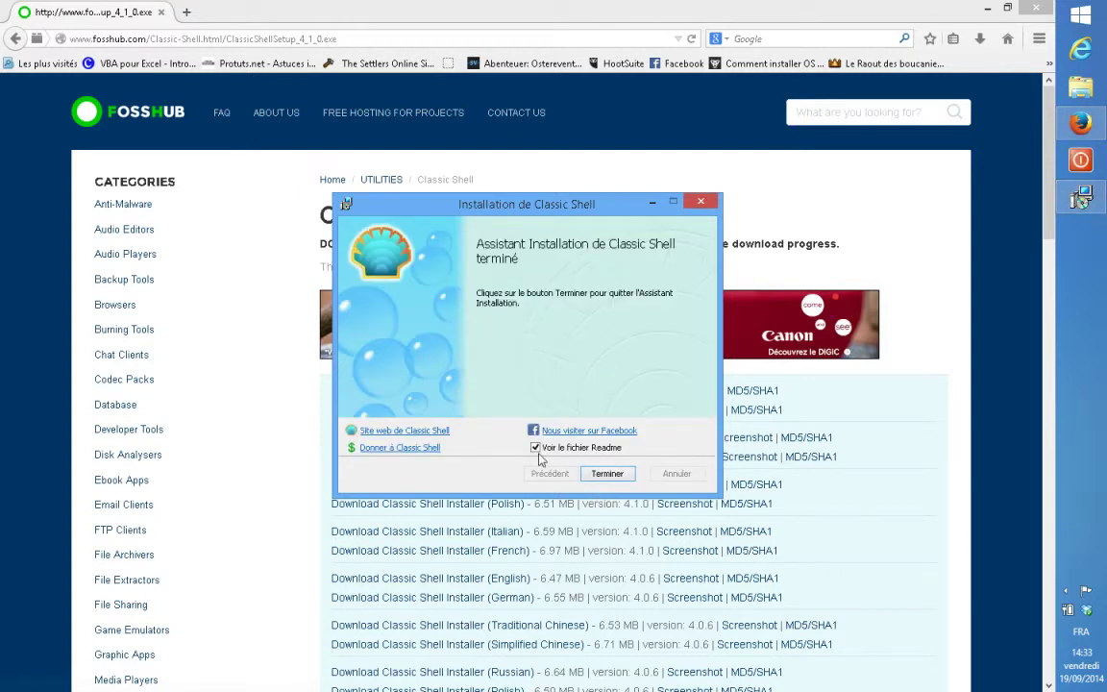
{"action": "left_click", "coordinate": [605, 475]}
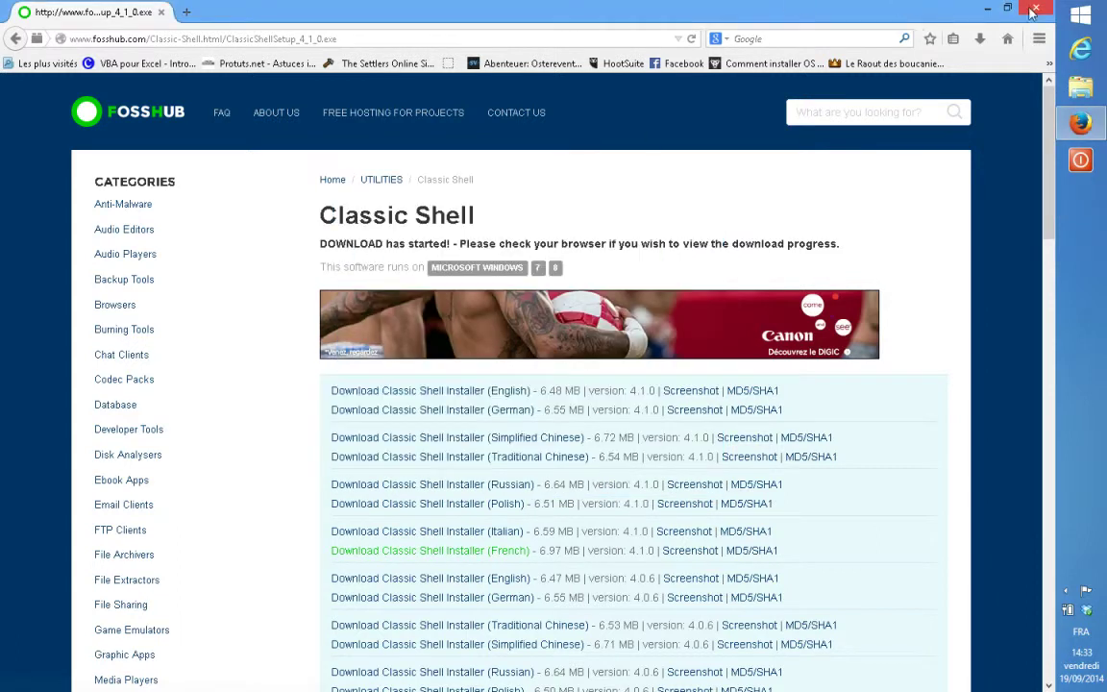
Close the browser and view the new Classic Shell Start menu from the desktop.
{"action": "left_click", "coordinate": [1034, 10]}
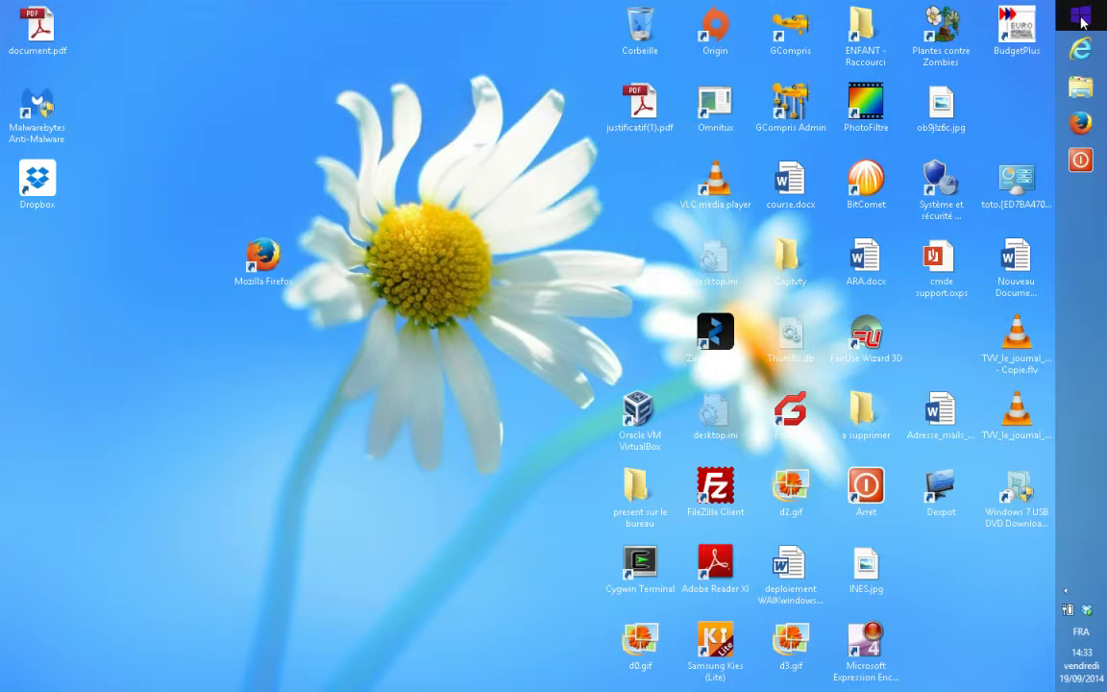
{"action": "left_click", "coordinate": [1077, 21]}
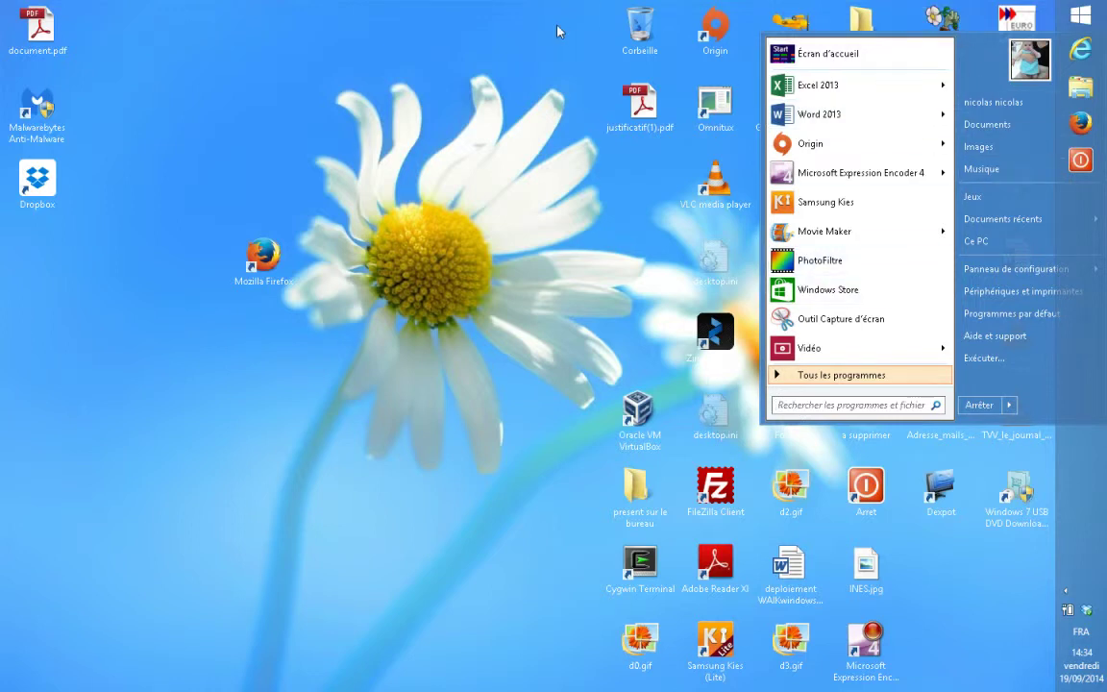
{"action": "left_click", "coordinate": [506, 27]}
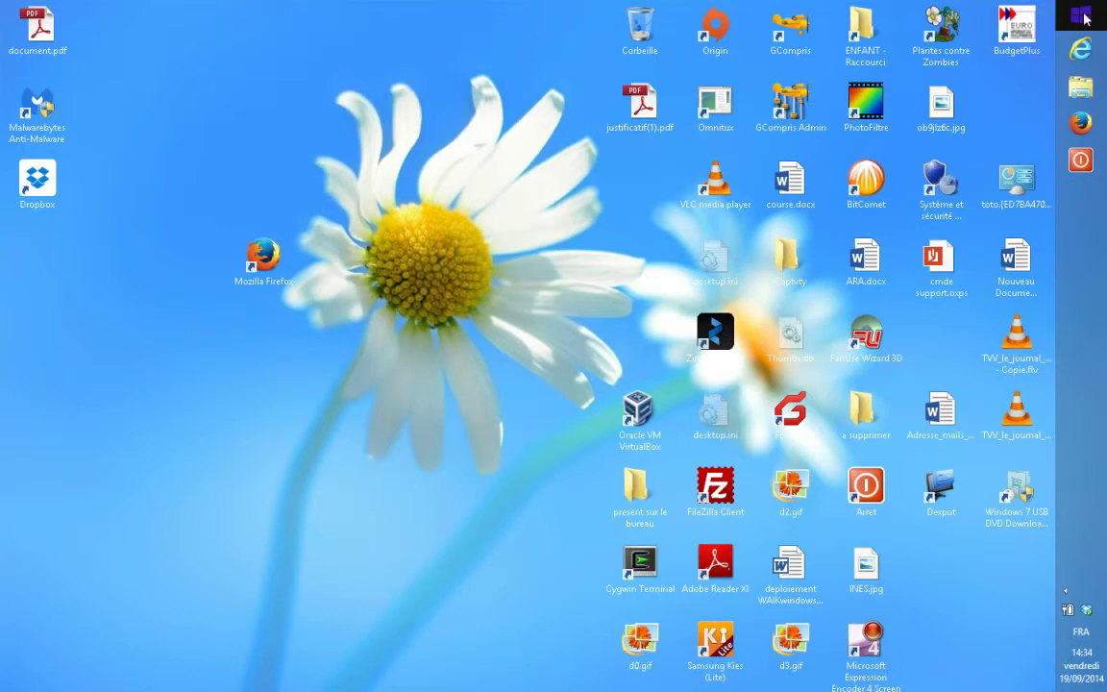
Open the Classic Start Menu settings and examine the available Start menu styles and button replacement options.
{"action": "right_click", "coordinate": [1084, 18]}
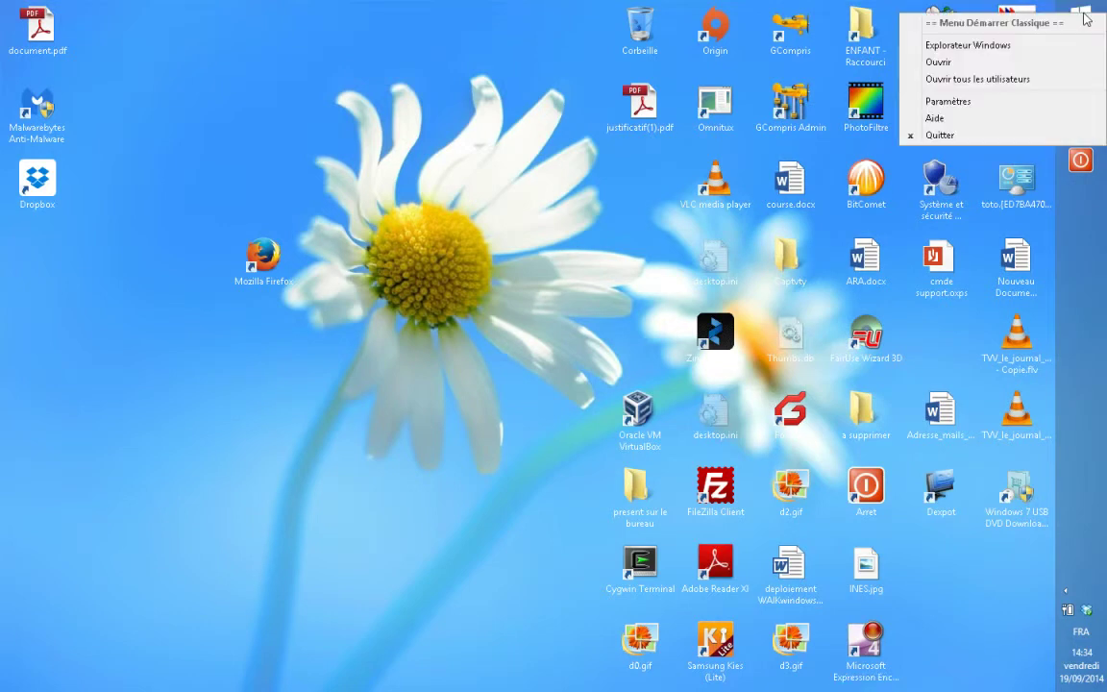
{"action": "left_click", "coordinate": [984, 102]}
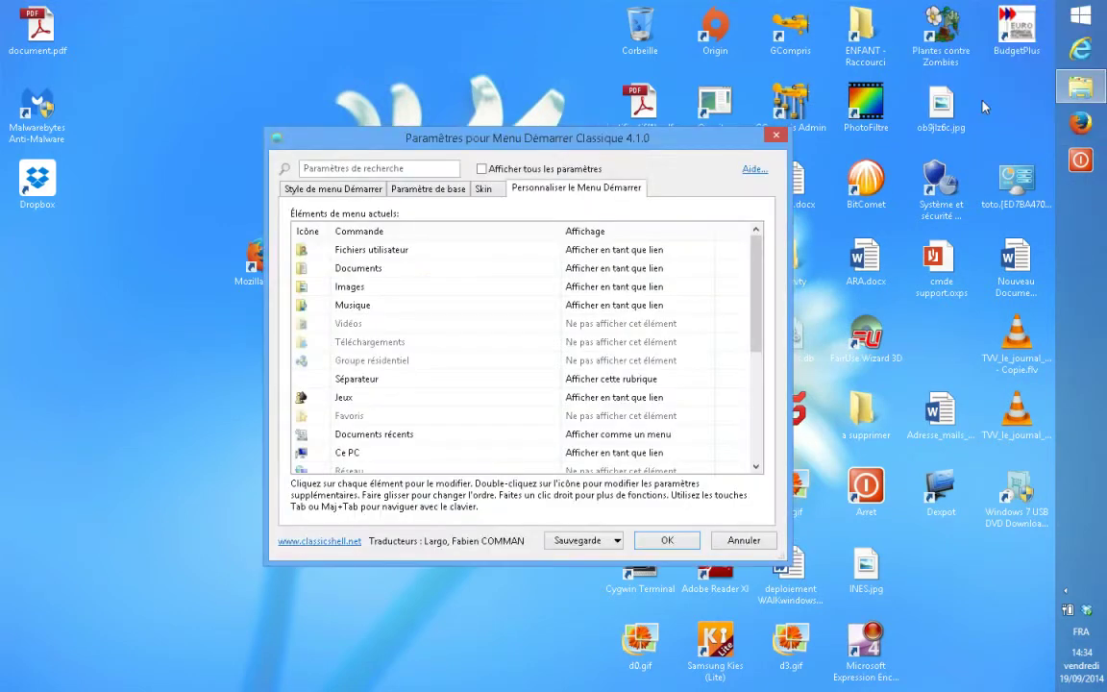
{"action": "left_click", "coordinate": [342, 192]}
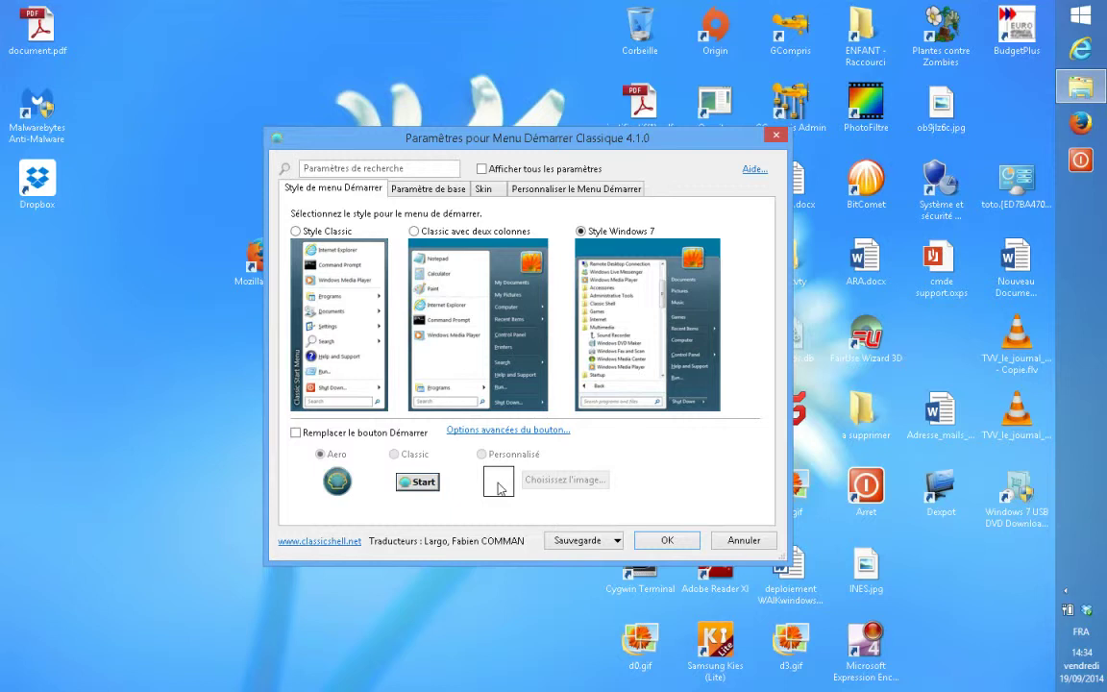
Set the shutdown command (Commande d'arrêt) in the basic settings to redémarrer and check the power options in the Start menu.
{"action": "left_click", "coordinate": [419, 190]}
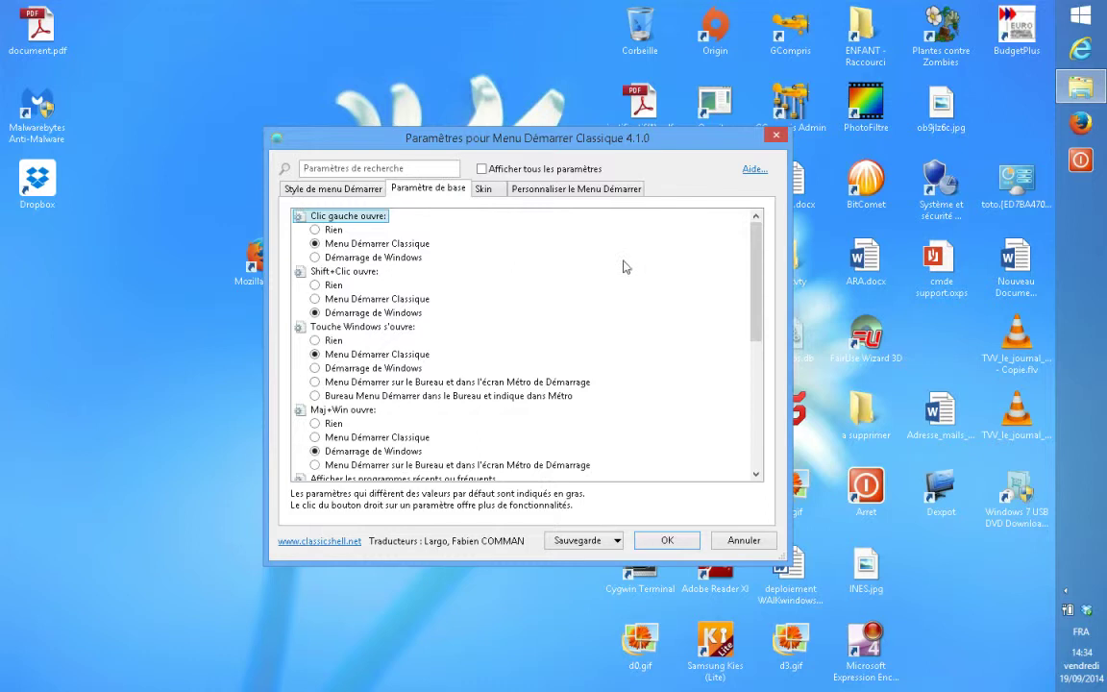
{"action": "left_click_drag", "start_coordinate": [756, 281], "coordinate": [760, 409]}
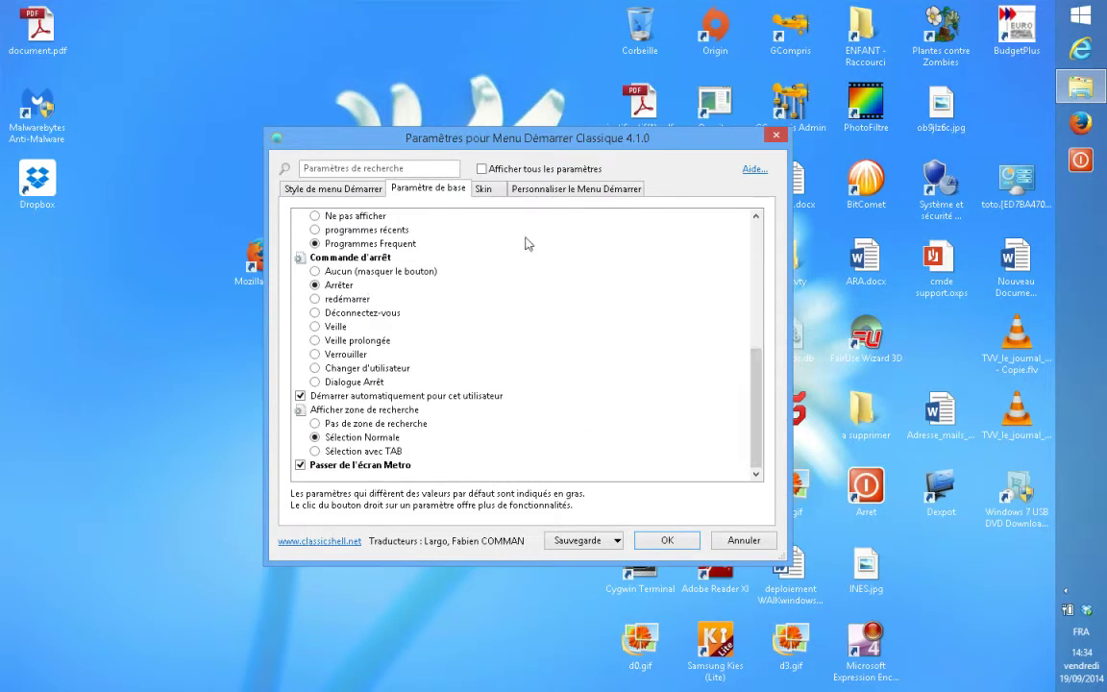
{"action": "left_click", "coordinate": [1086, 14]}
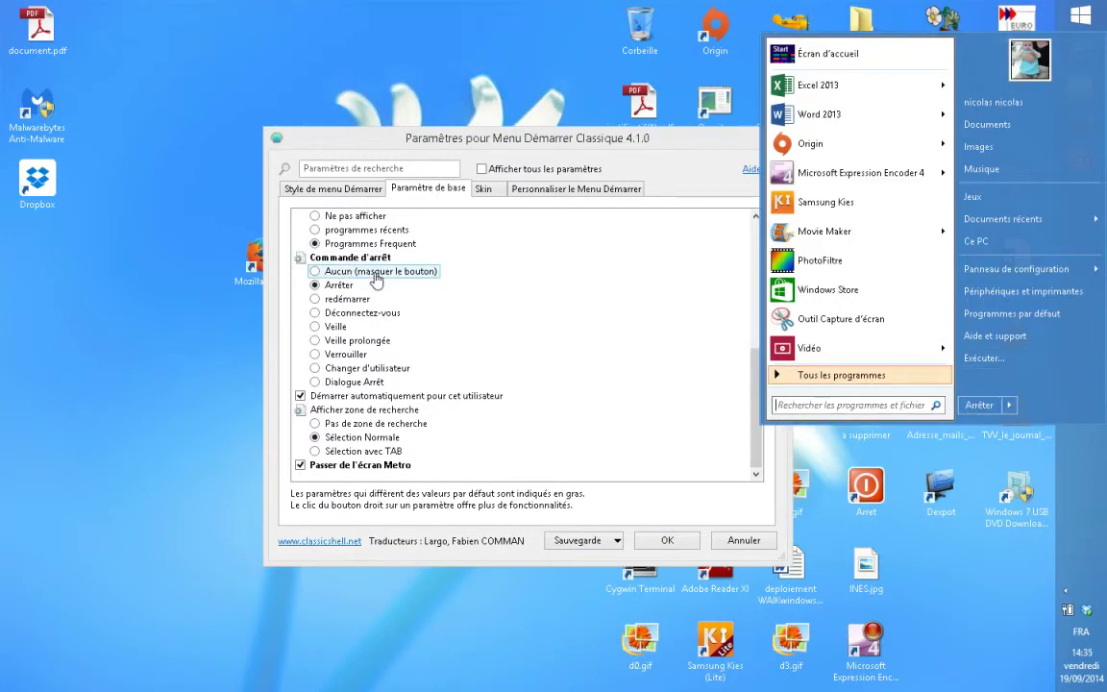
{"action": "left_click", "coordinate": [316, 299]}
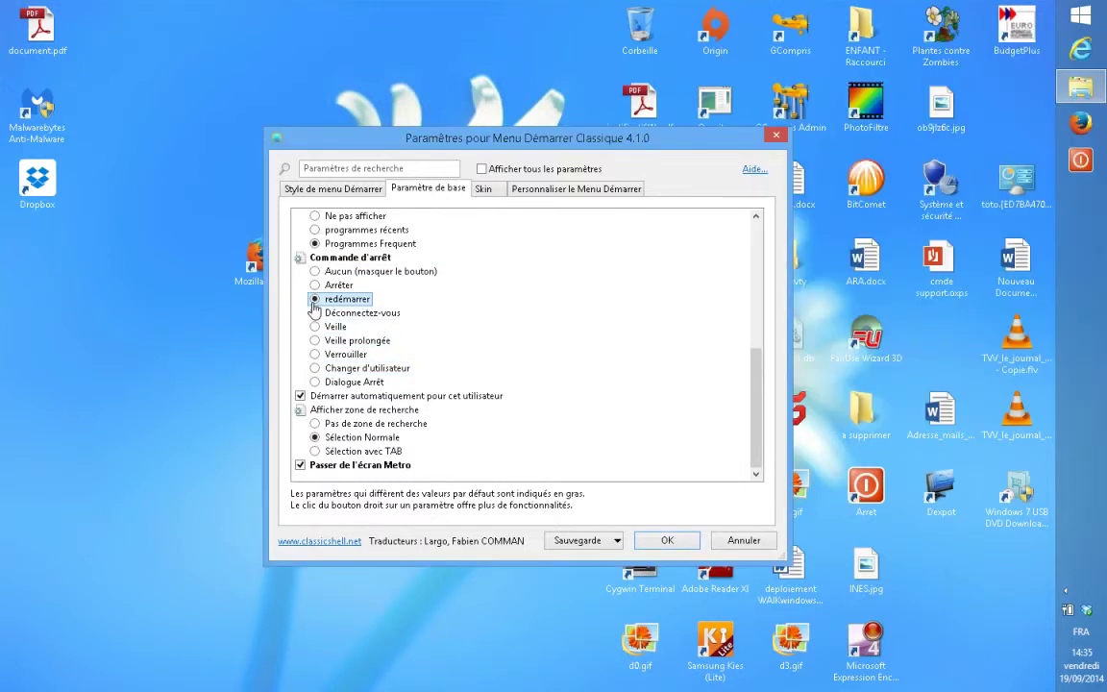
{"action": "left_click", "coordinate": [663, 541]}
{"action": "left_click", "coordinate": [1083, 14]}
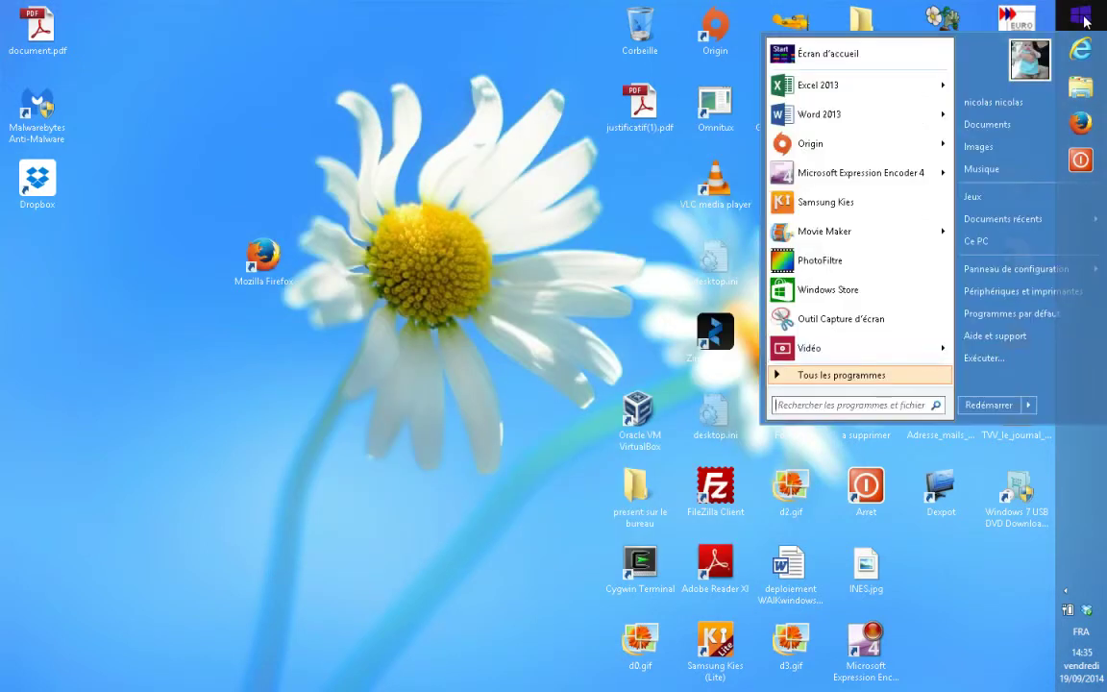
{"action": "left_click", "coordinate": [1028, 405]}
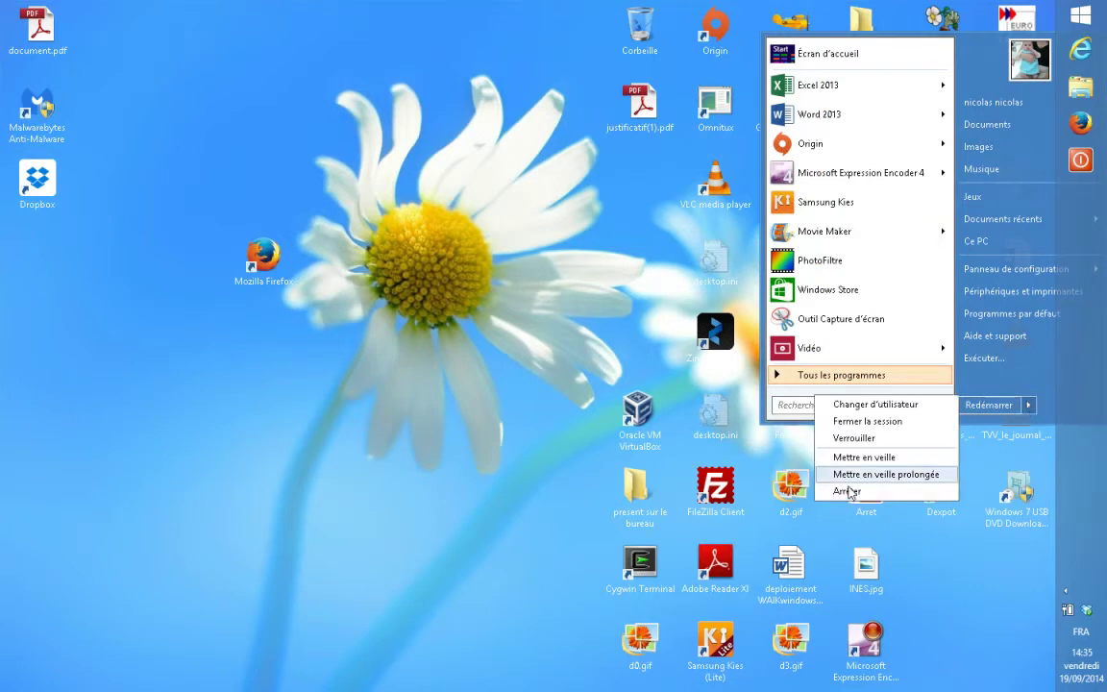
Reopen the Classic Start Menu settings and set the shutdown command (Commande d'arrêt) to Arrêter.
{"action": "right_click", "coordinate": [1096, 13]}
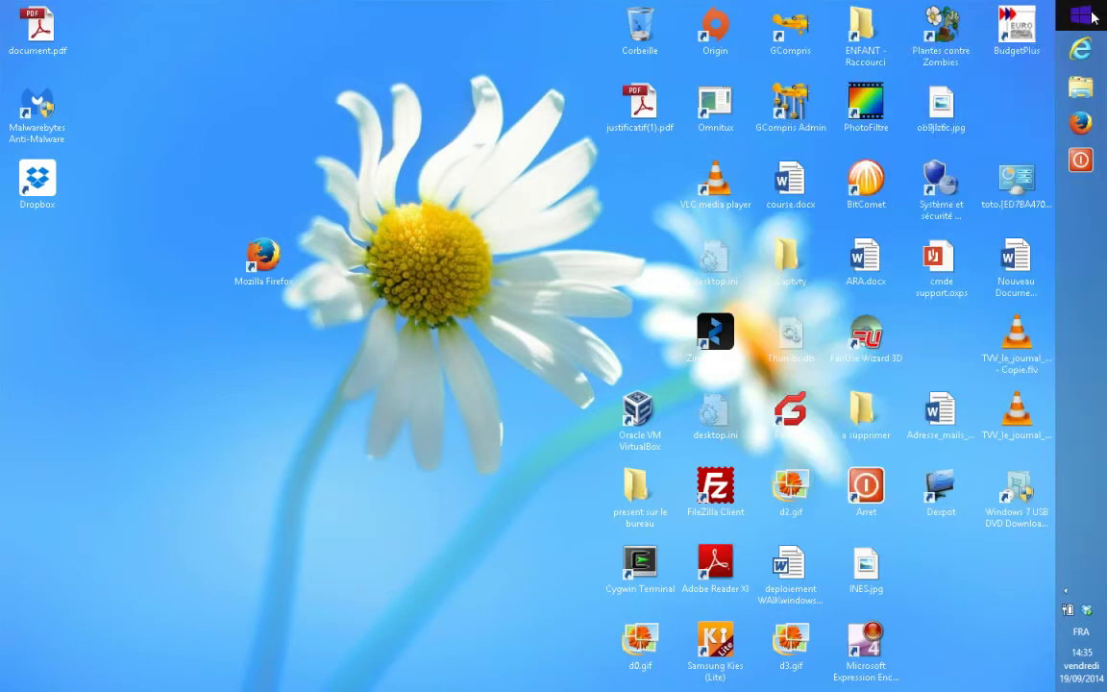
{"action": "left_click", "coordinate": [996, 100]}
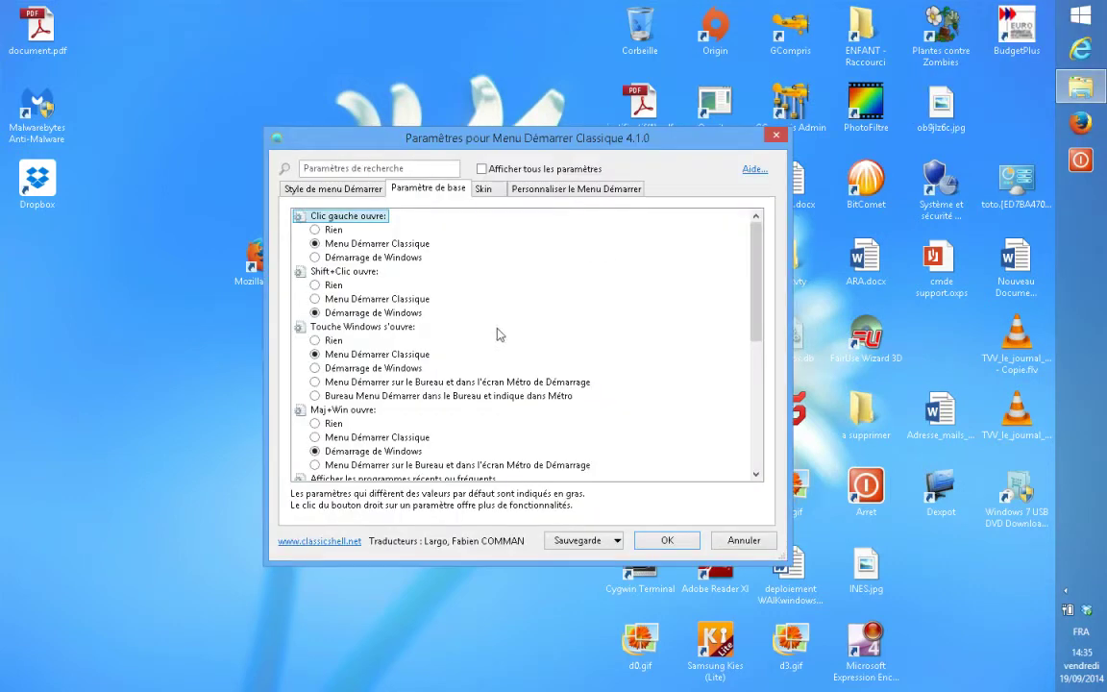
{"action": "left_click_drag", "start_coordinate": [756, 244], "coordinate": [677, 418]}
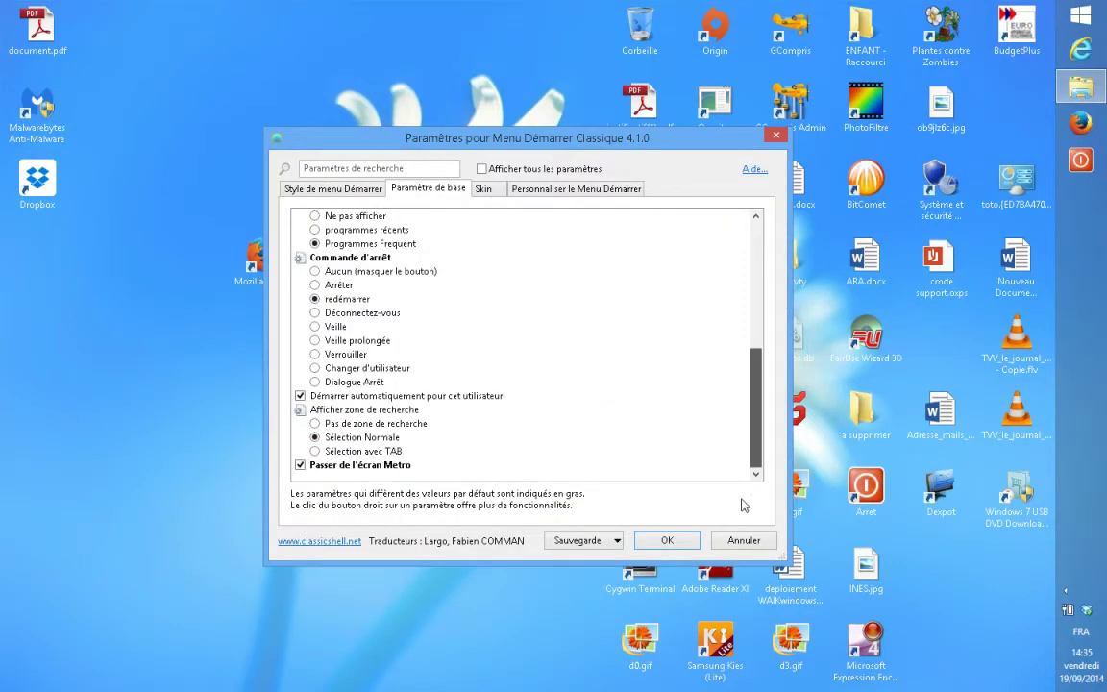
{"action": "left_click", "coordinate": [314, 284]}
{"action": "left_click", "coordinate": [662, 541]}
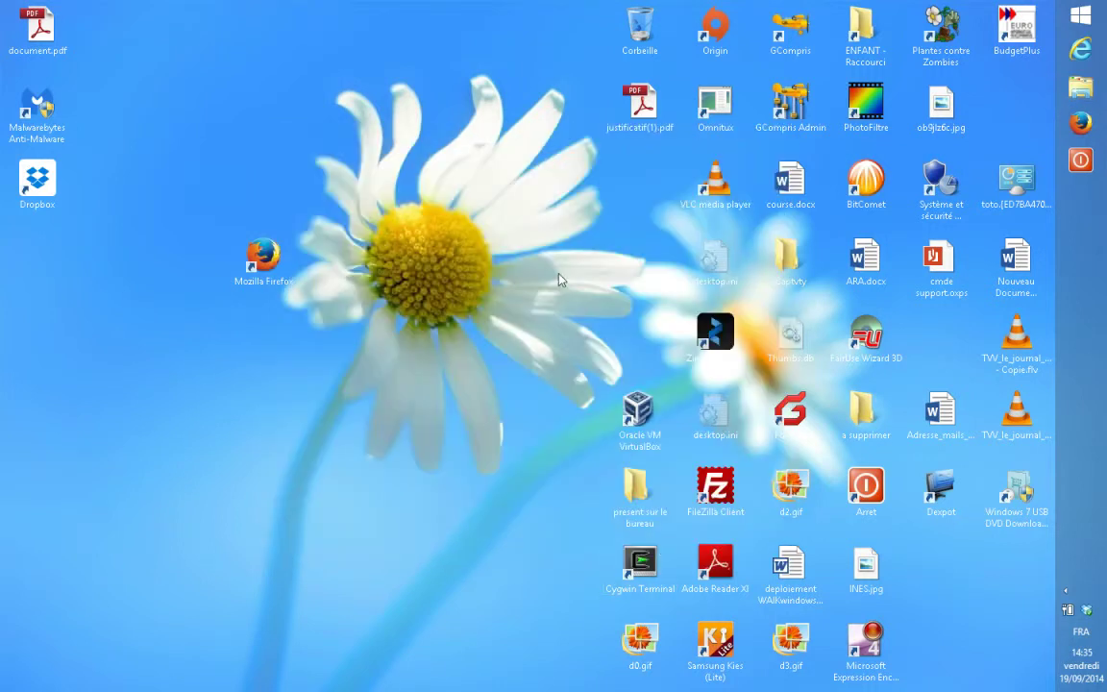
Open the Classic Start Menu's item customization settings and compare the list of menu items with the Start menu.
{"action": "right_click", "coordinate": [1103, 8]}
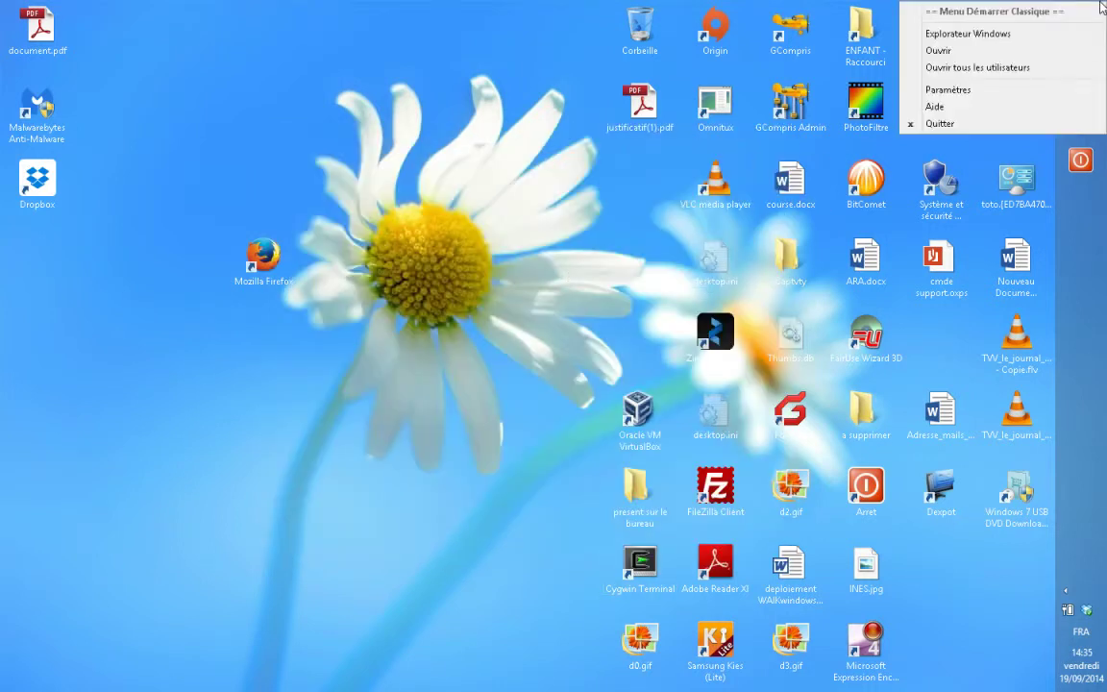
{"action": "left_click", "coordinate": [1000, 92]}
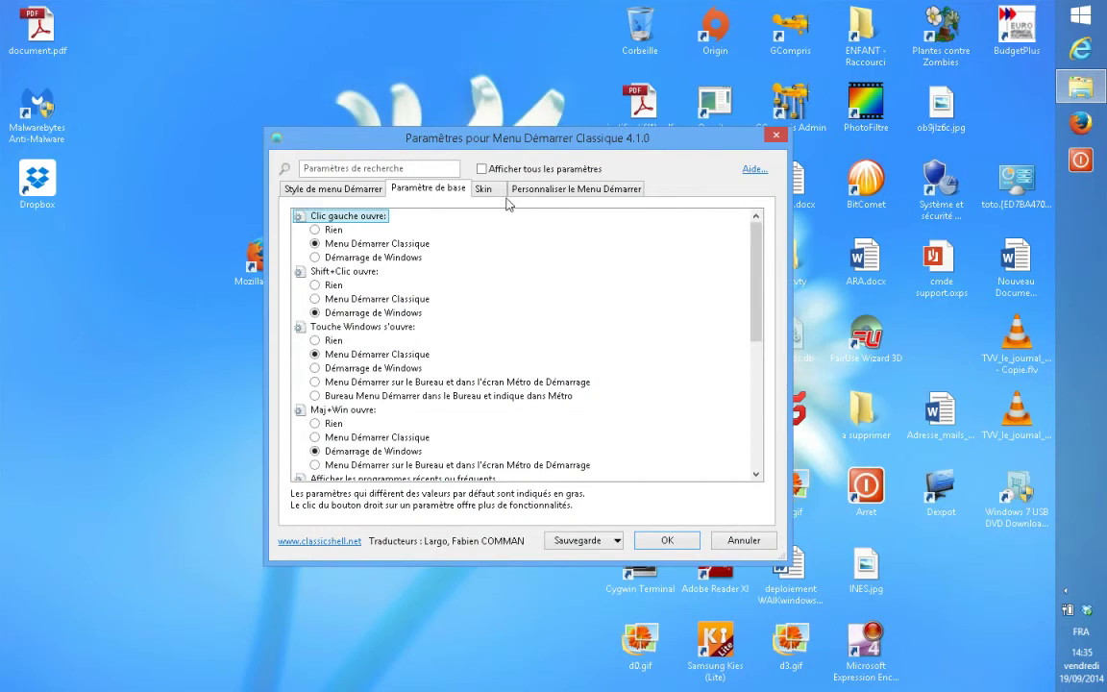
{"action": "left_click", "coordinate": [559, 191]}
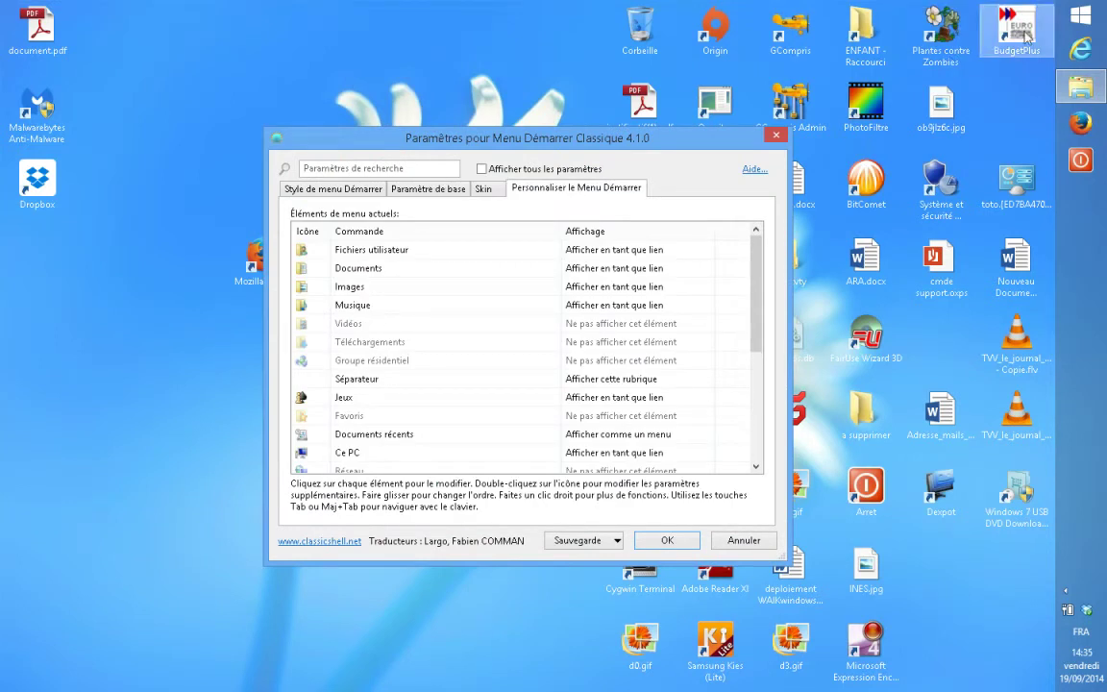
{"action": "left_click", "coordinate": [1081, 16]}
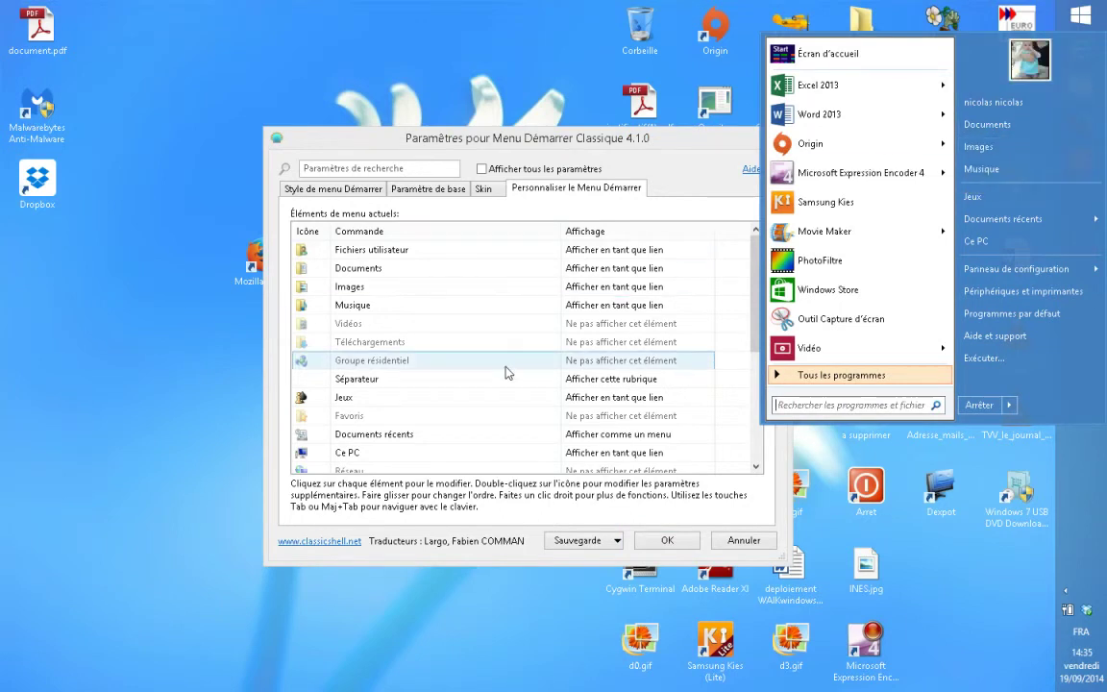
Set the Téléchargements item's display to "Afficher en tant que lien" and check it in the Start menu.
{"action": "left_click", "coordinate": [632, 343]}
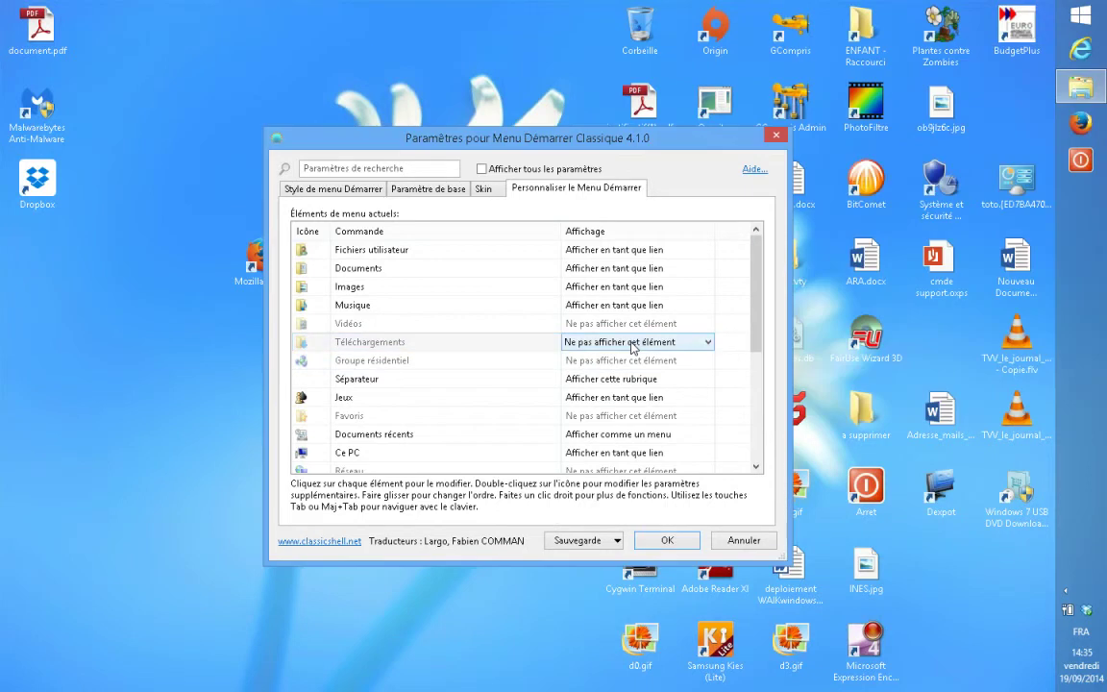
{"action": "left_click", "coordinate": [632, 344]}
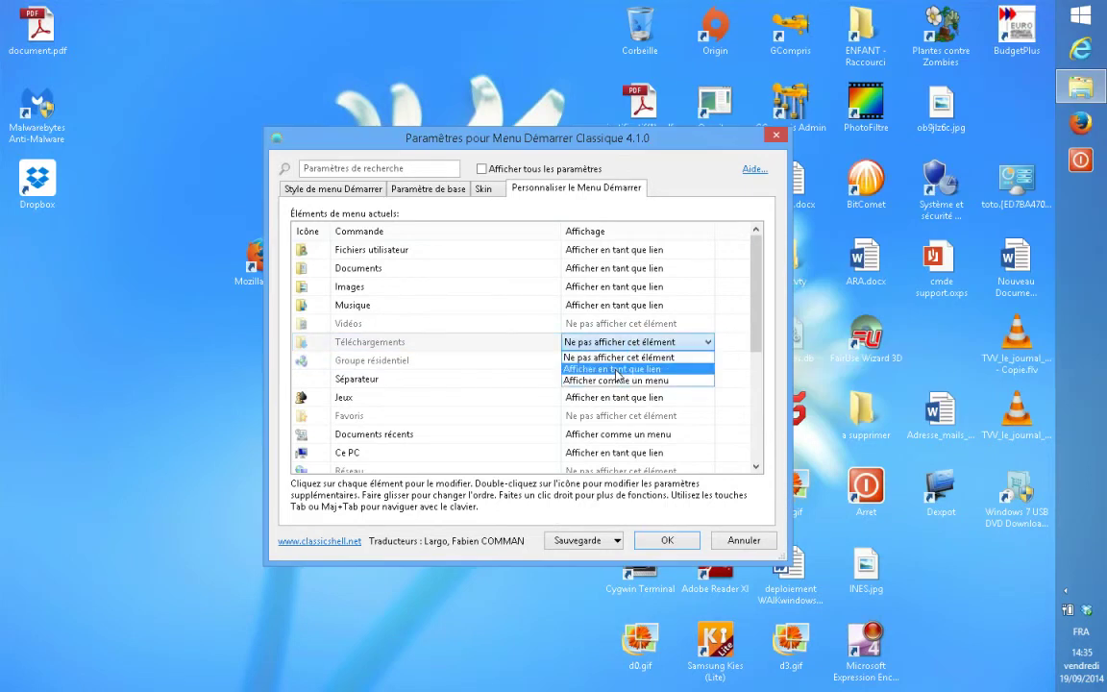
{"action": "left_click", "coordinate": [615, 369]}
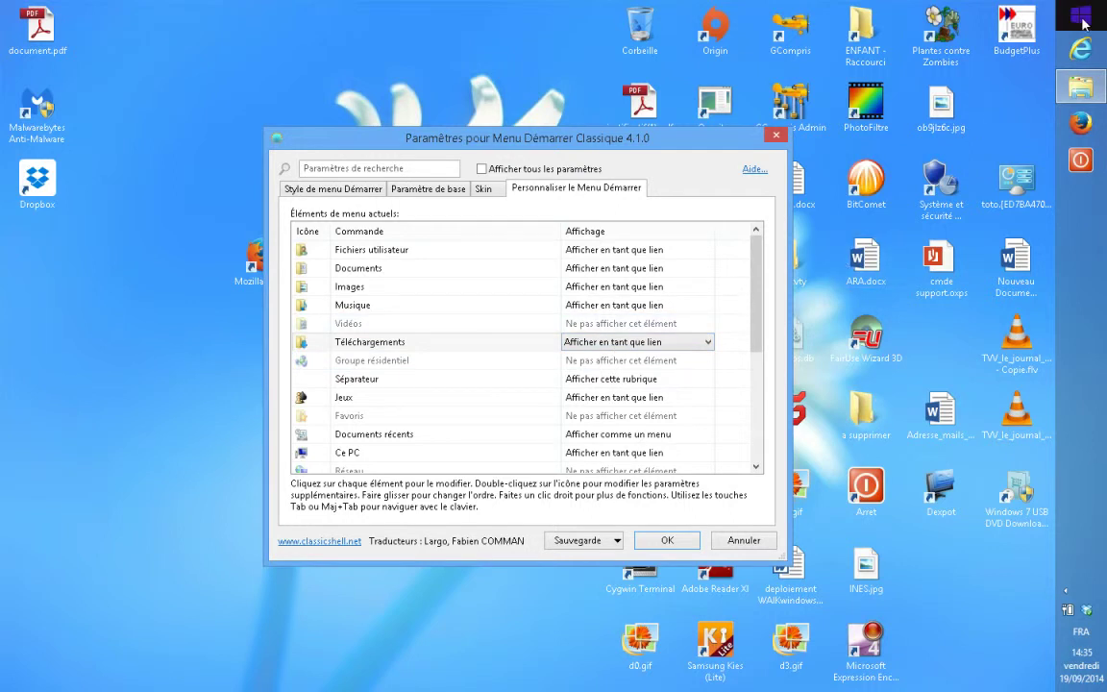
{"action": "key", "text": "super"}
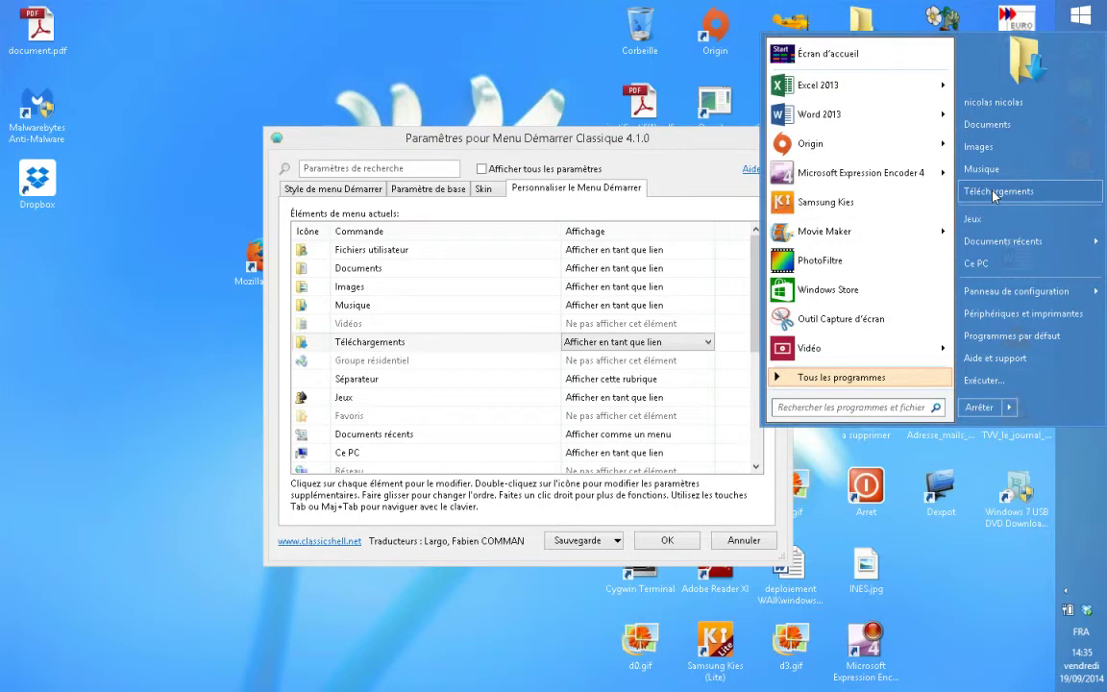
Set the Téléchargements item's display to "Afficher comme un menu" and view its expanded contents in the Start menu.
{"action": "left_click", "coordinate": [699, 344]}
{"action": "left_click", "coordinate": [650, 382]}
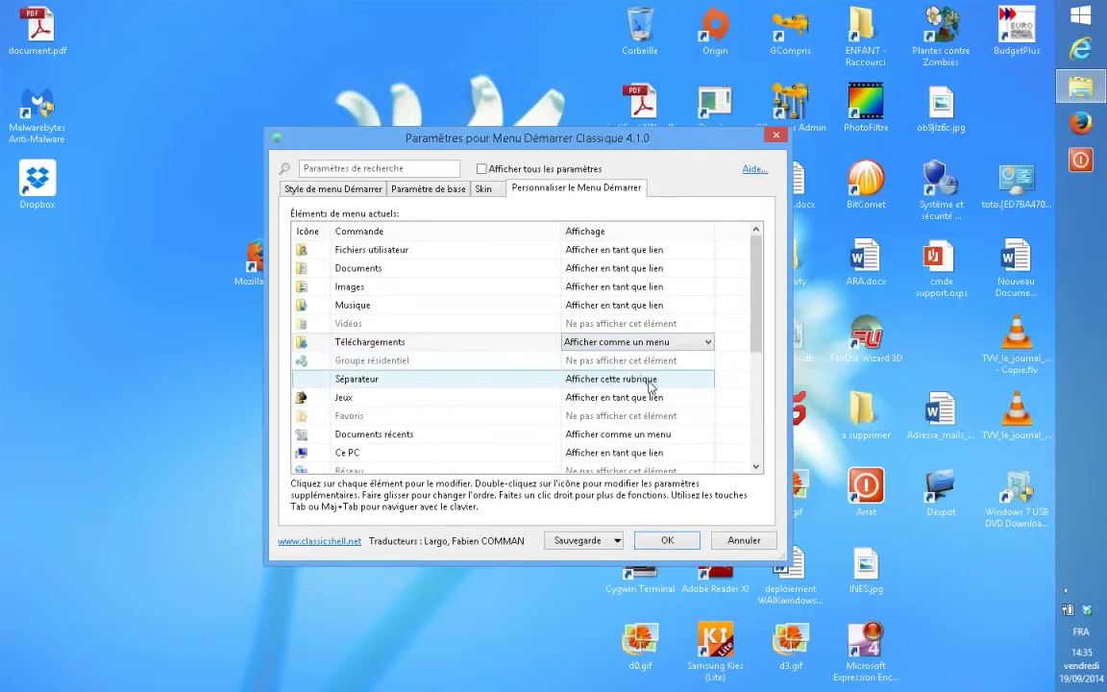
{"action": "left_click", "coordinate": [1080, 16]}
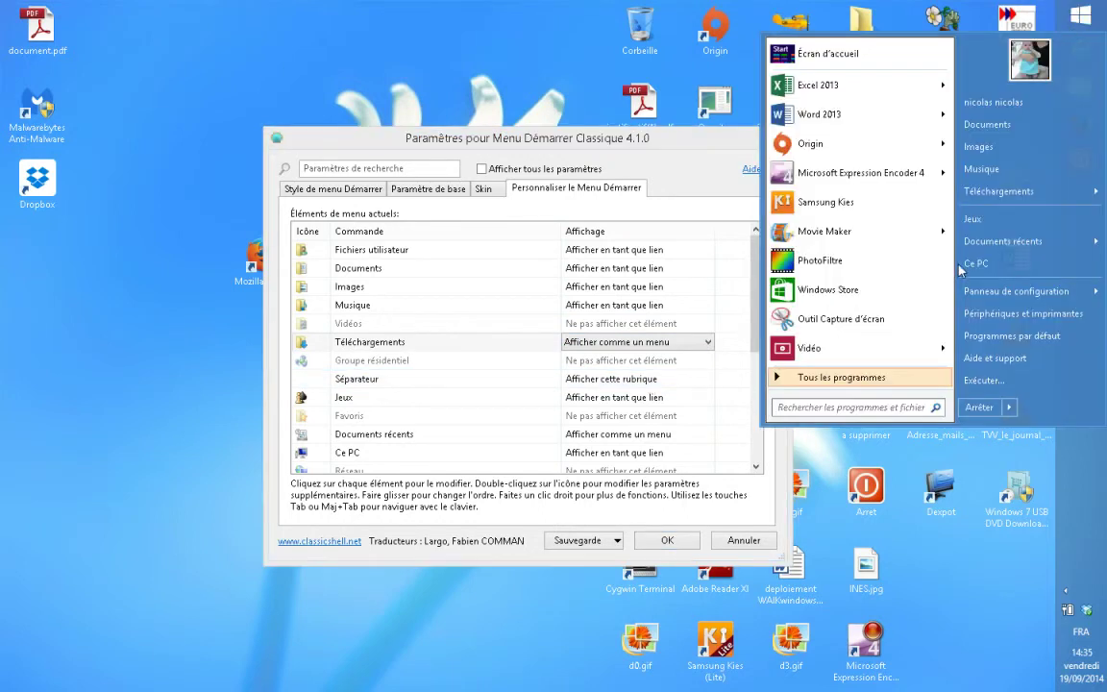
{"action": "mouse_move", "coordinate": [1009, 195]}
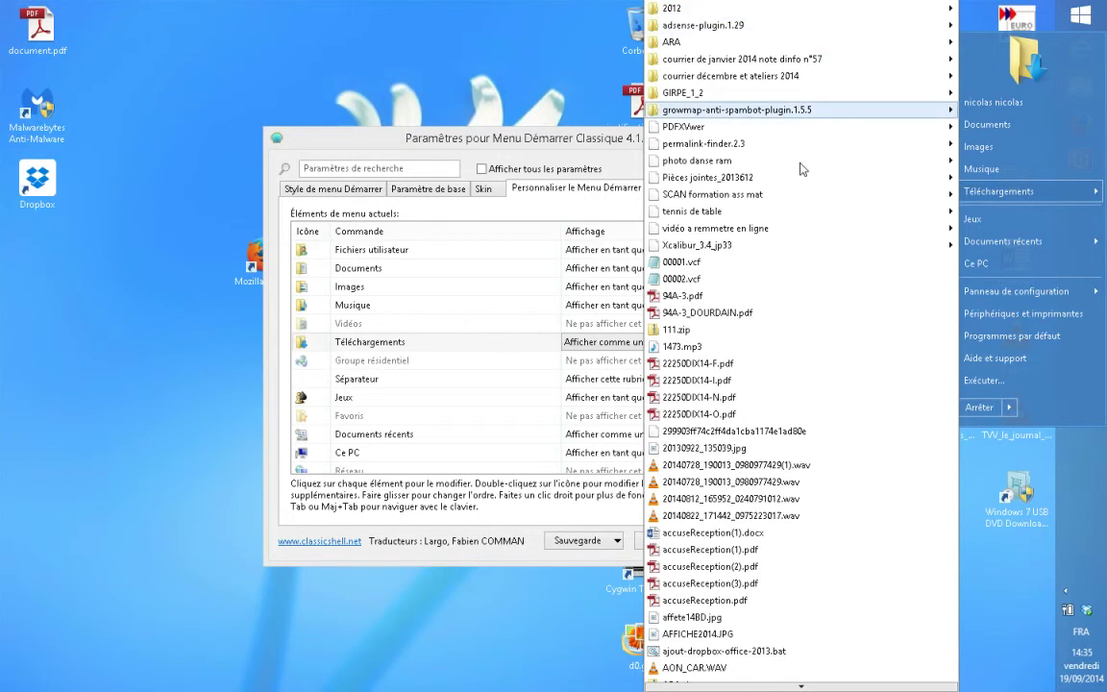
{"action": "left_click", "coordinate": [565, 19]}
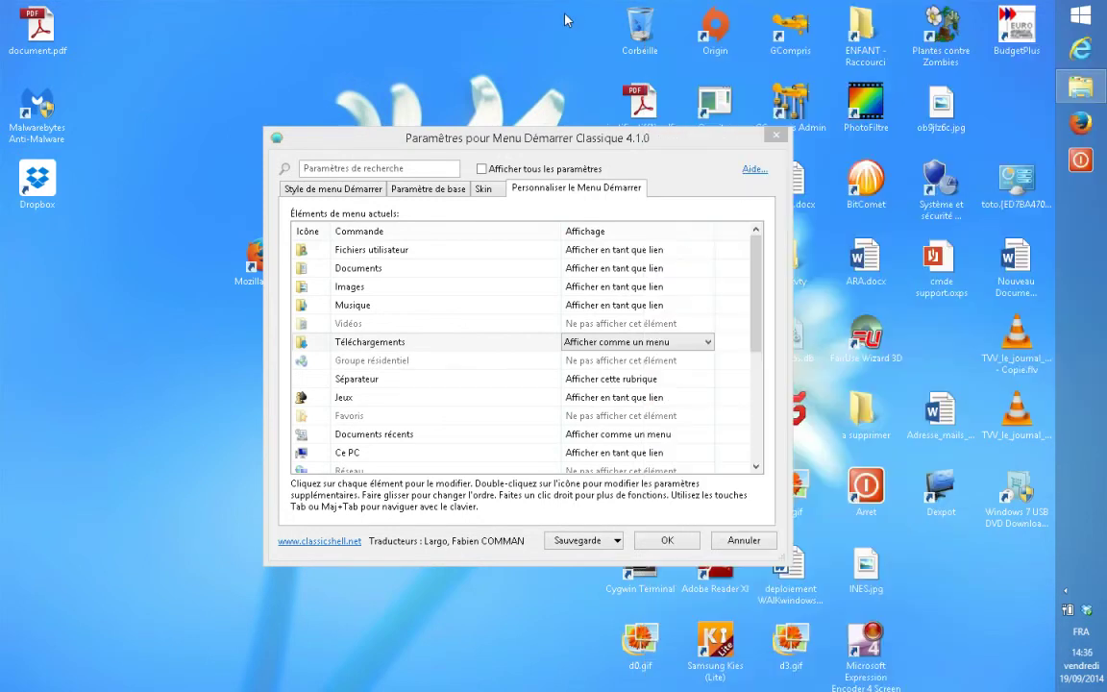
Set the Téléchargements, Musique and Images items to "Ne pas afficher cet élément" and save the Start menu settings.
{"action": "left_click", "coordinate": [615, 348]}
{"action": "left_click", "coordinate": [612, 357]}
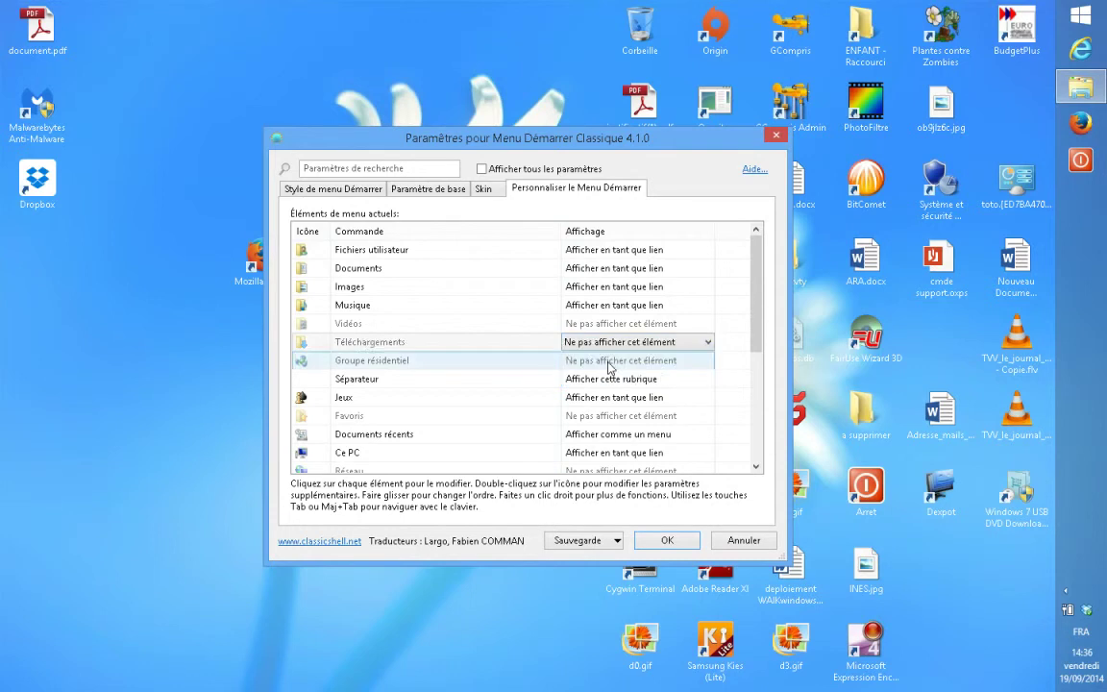
{"action": "left_click", "coordinate": [625, 308]}
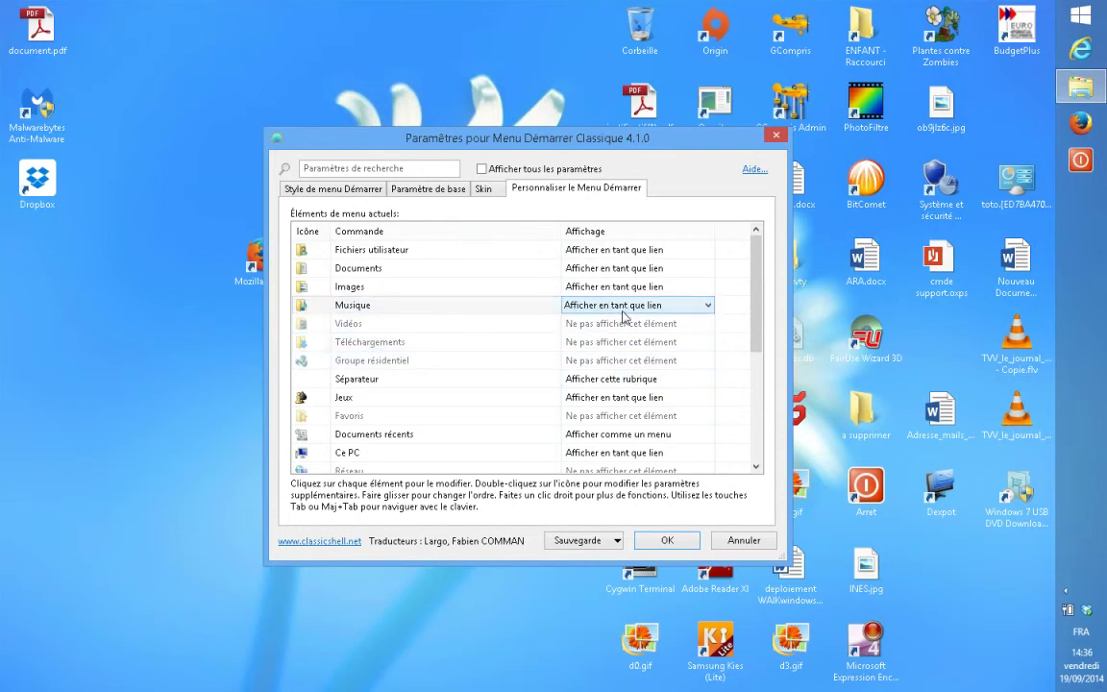
{"action": "left_click", "coordinate": [623, 308]}
{"action": "left_click", "coordinate": [623, 318]}
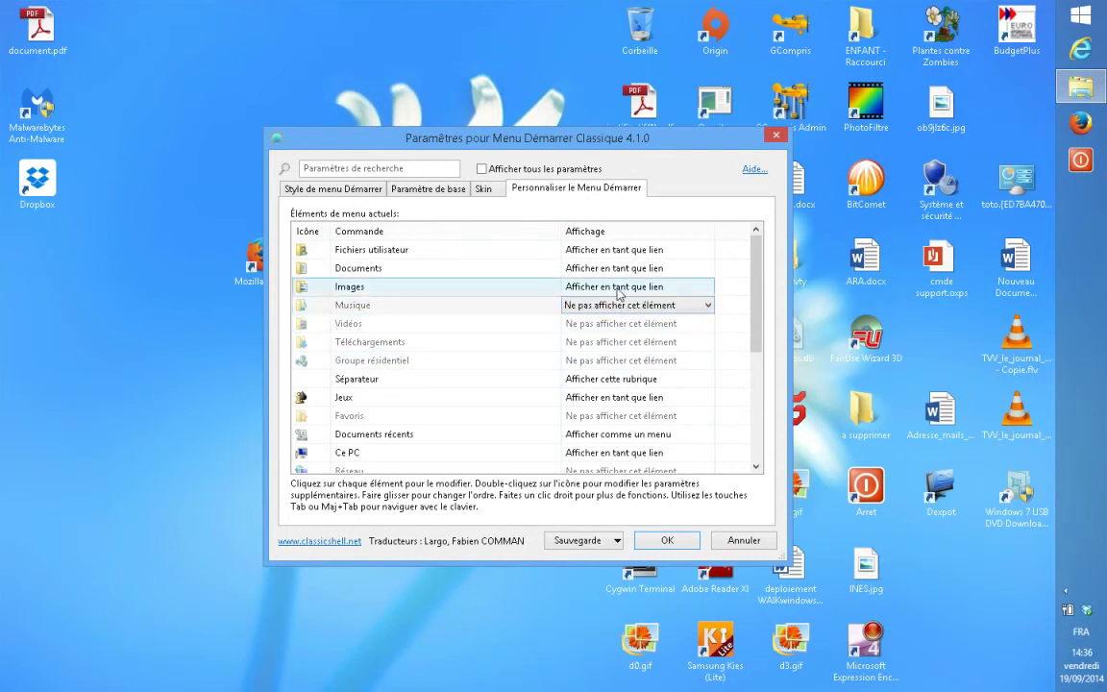
{"action": "left_click", "coordinate": [620, 289]}
{"action": "left_click", "coordinate": [613, 290]}
{"action": "left_click", "coordinate": [607, 303]}
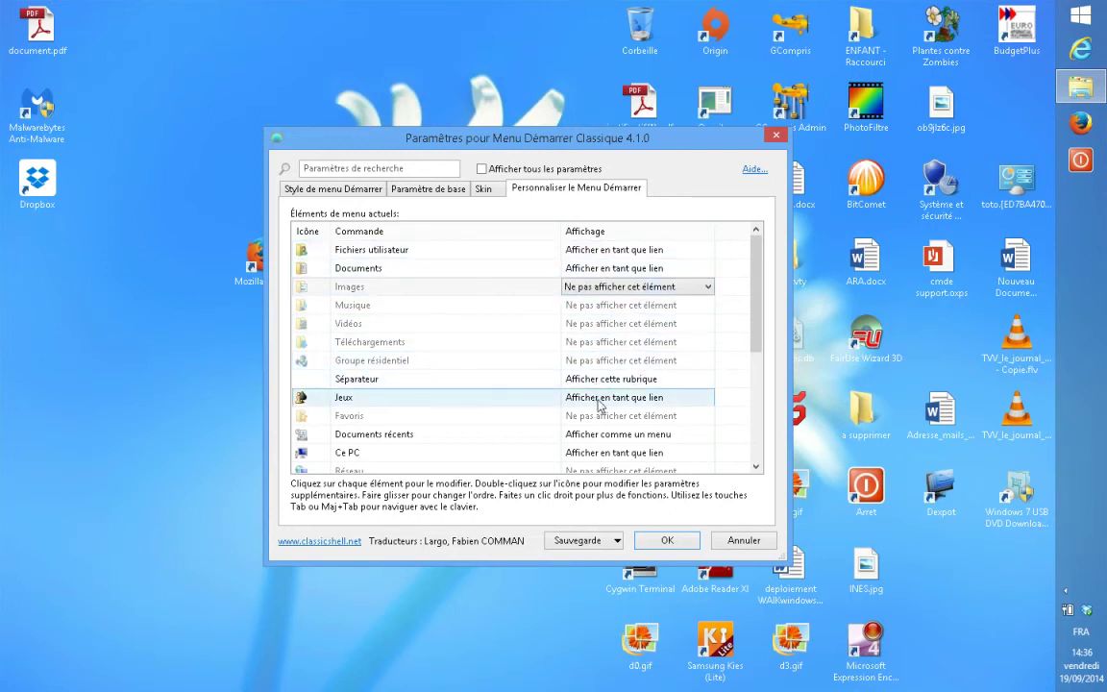
{"action": "left_click", "coordinate": [661, 541]}
Open Jeux from the Start menu, choose to personalize its settings instead of using the recommended ones, and confirm the game update options.
{"action": "left_click", "coordinate": [1081, 15]}
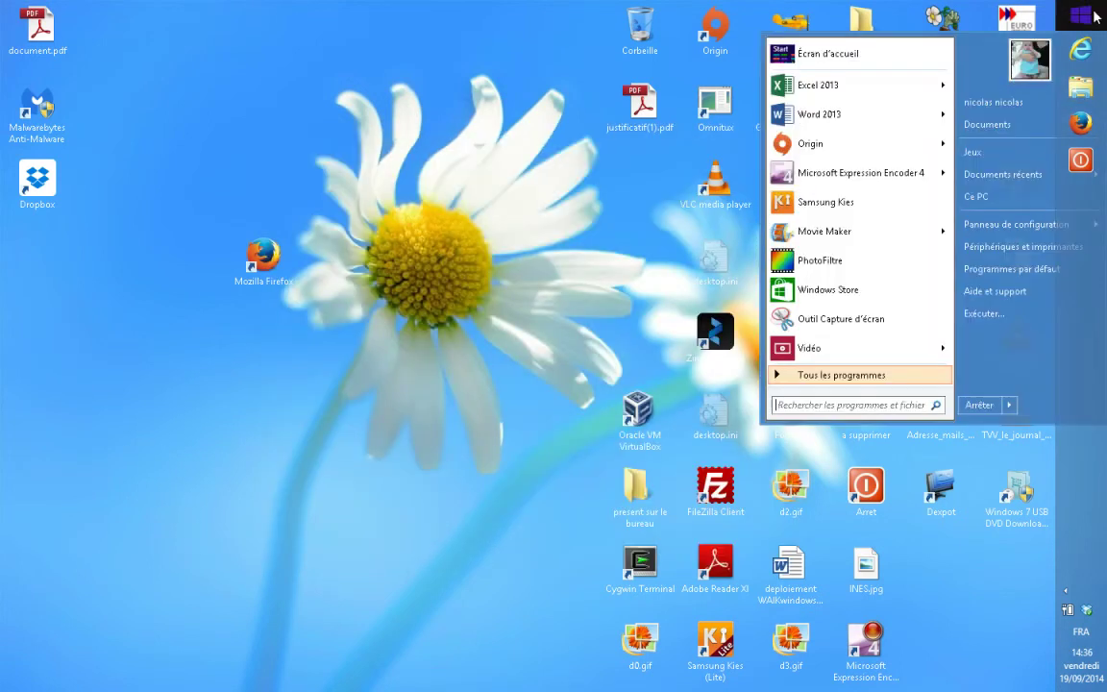
{"action": "left_click", "coordinate": [972, 153]}
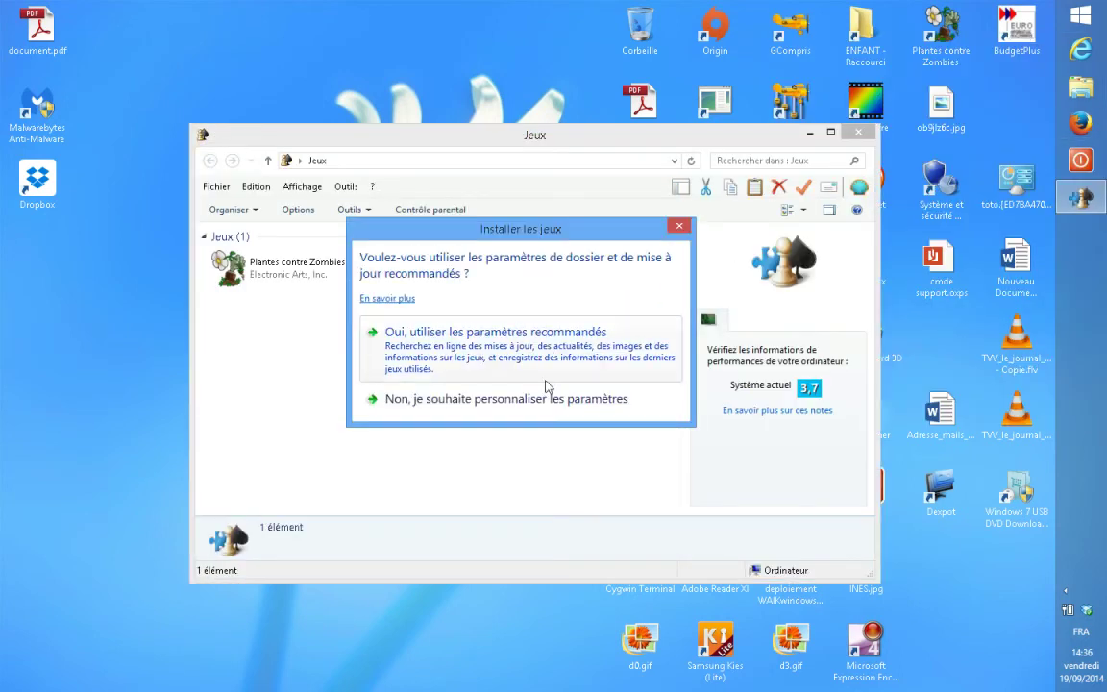
{"action": "left_click", "coordinate": [498, 413]}
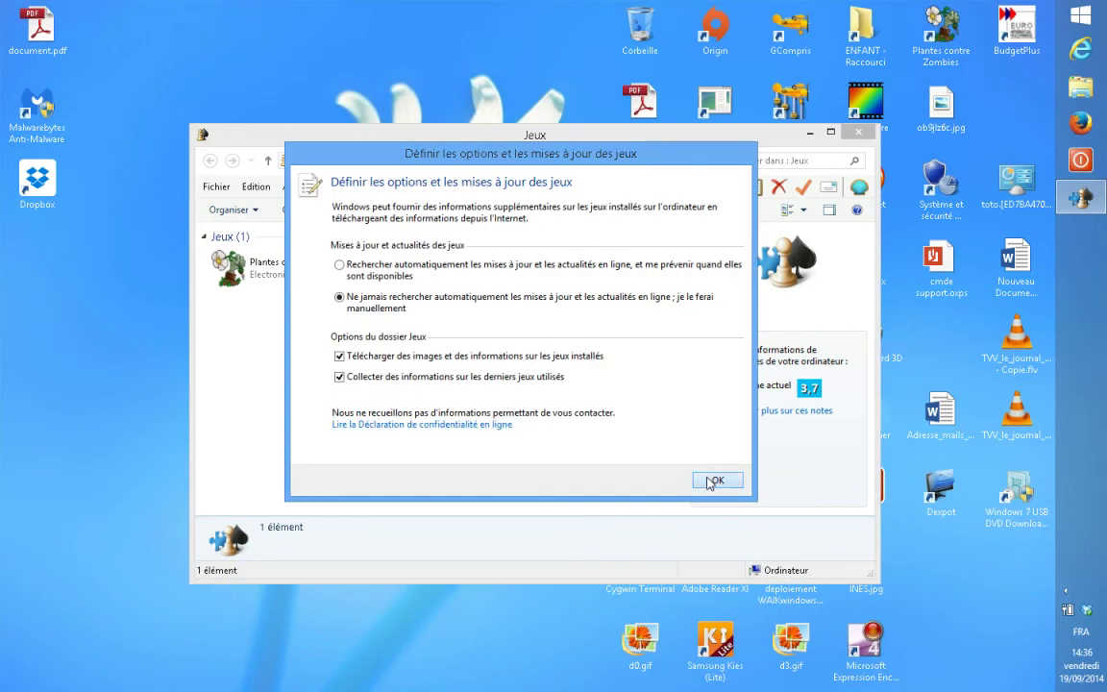
{"action": "left_click", "coordinate": [704, 479]}
Close the Jeux window and review the customized Start menu from the desktop.
{"action": "left_click", "coordinate": [310, 266]}
{"action": "left_click", "coordinate": [320, 309]}
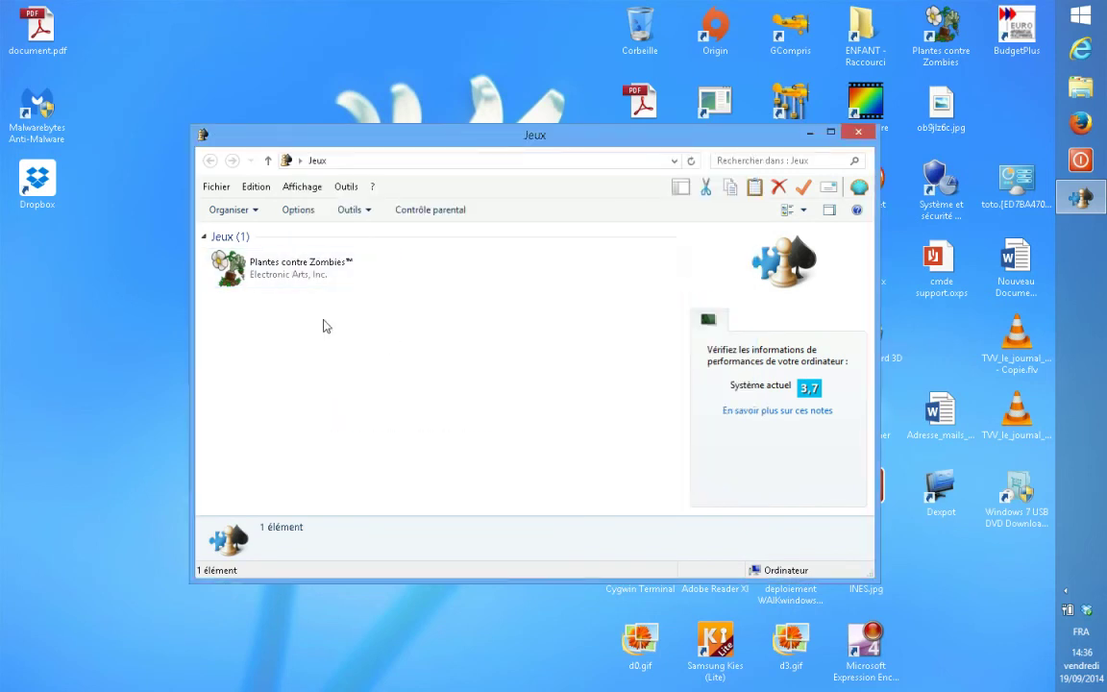
{"action": "left_click", "coordinate": [858, 132]}
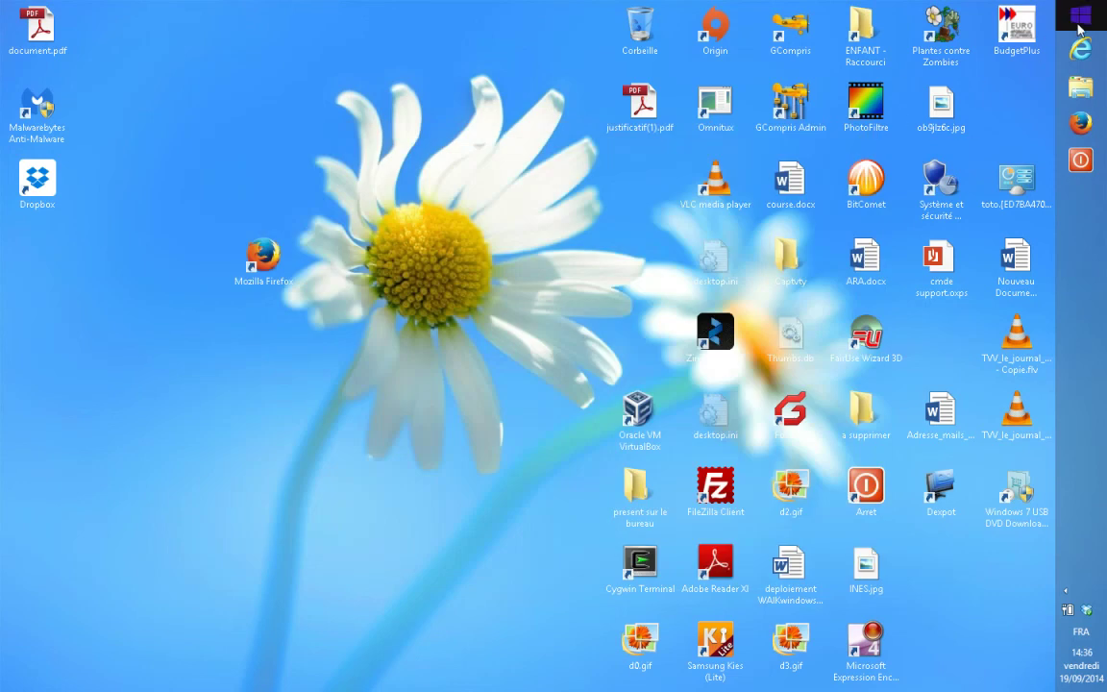
{"action": "left_click", "coordinate": [1081, 17]}
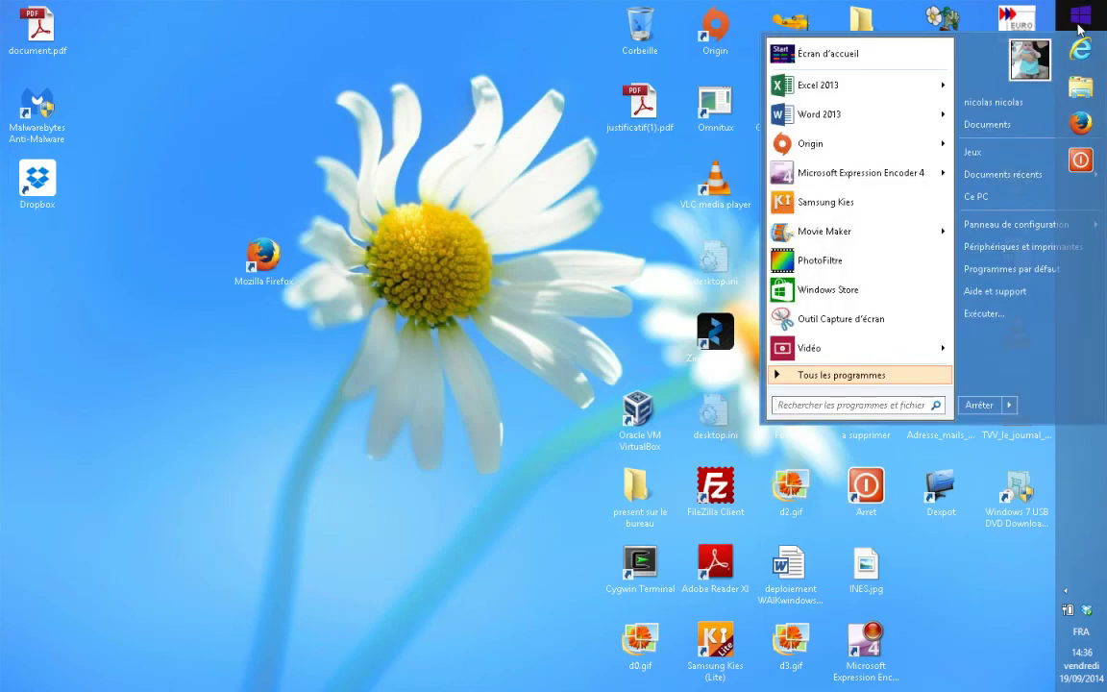
{"action": "left_click", "coordinate": [465, 109]}
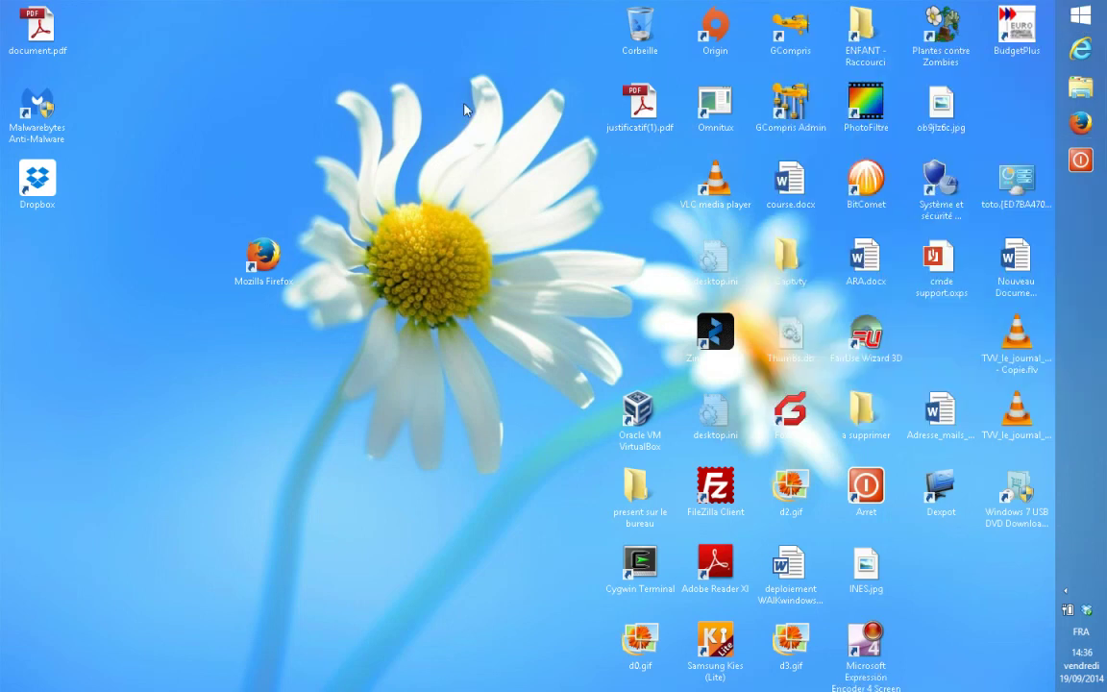